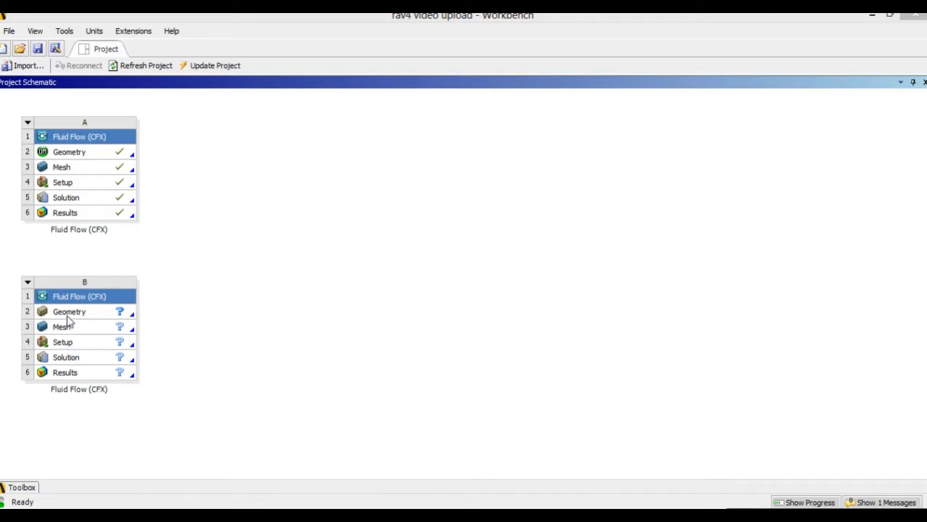
Open the geometry of the second Fluid Flow (CFX) system, import the external file rav 4 fmain.igs and generate it.
double_click(71, 312)
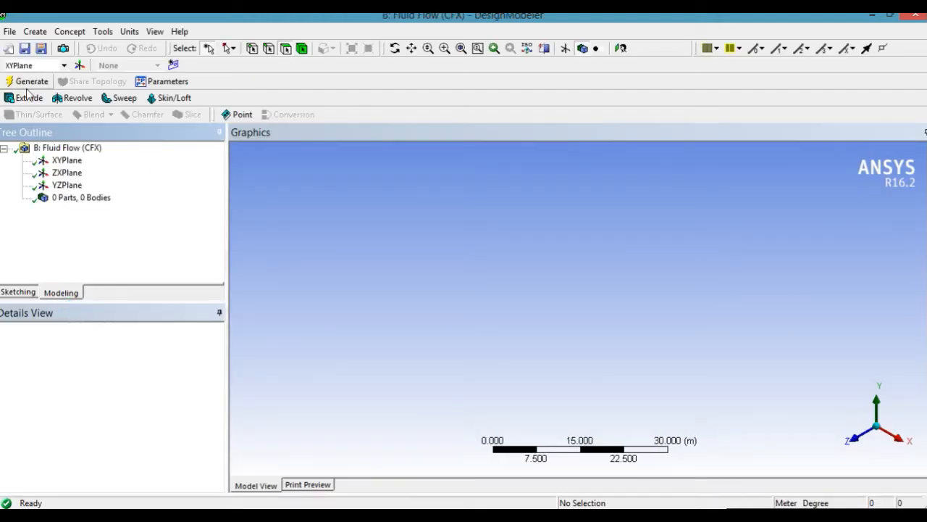
left_click(11, 31)
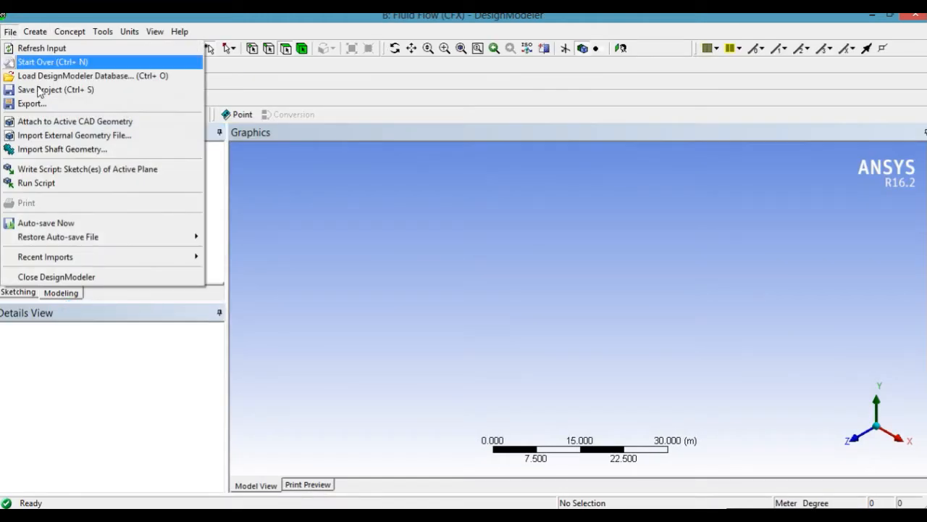
left_click(56, 136)
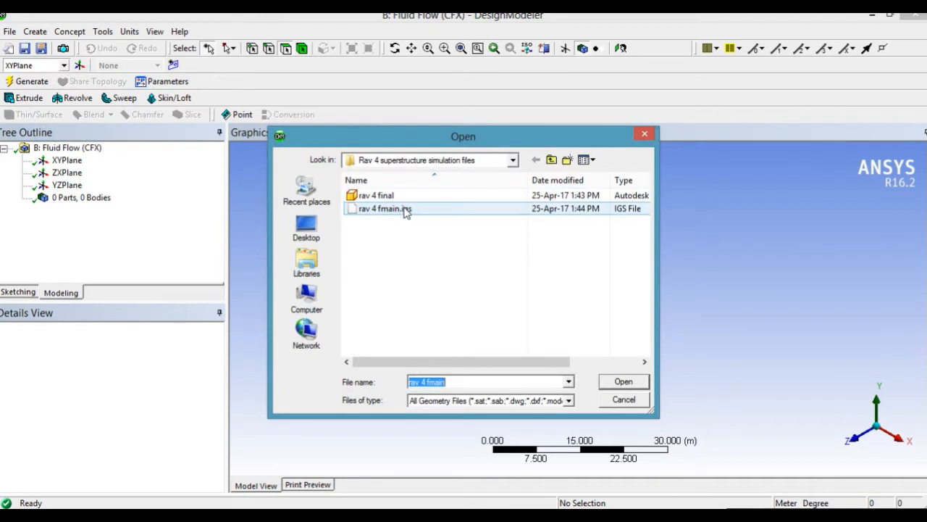
left_click(406, 210)
double_click(406, 209)
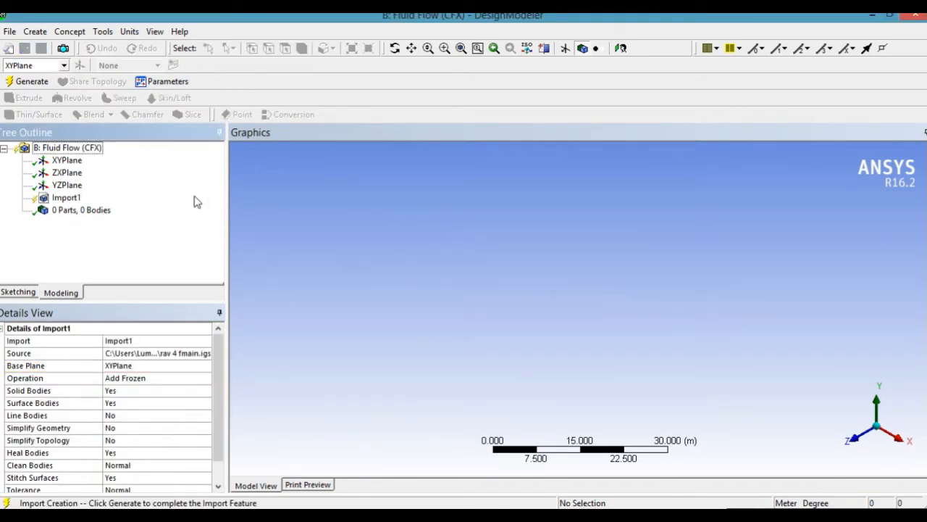
left_click(28, 82)
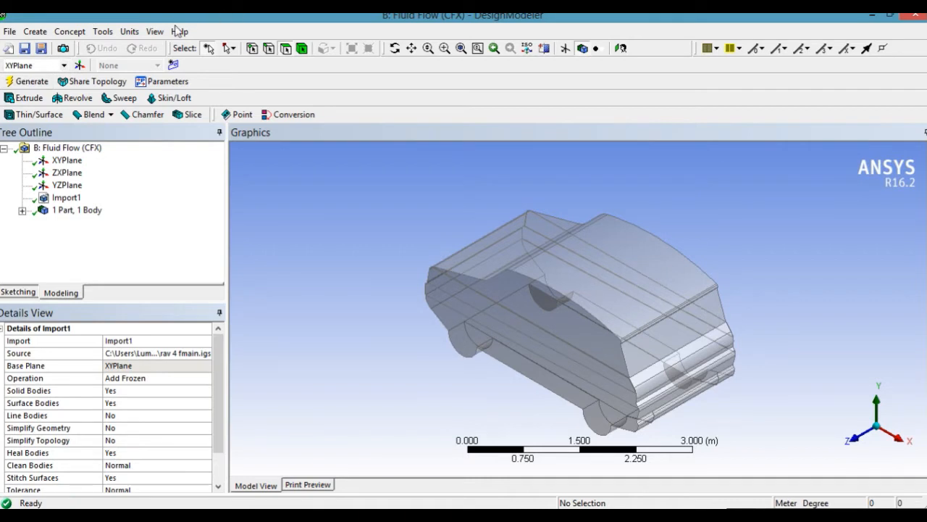
Switch the units to millimetre and add a box enclosure around the car with 2 symmetry planes.
left_click(129, 32)
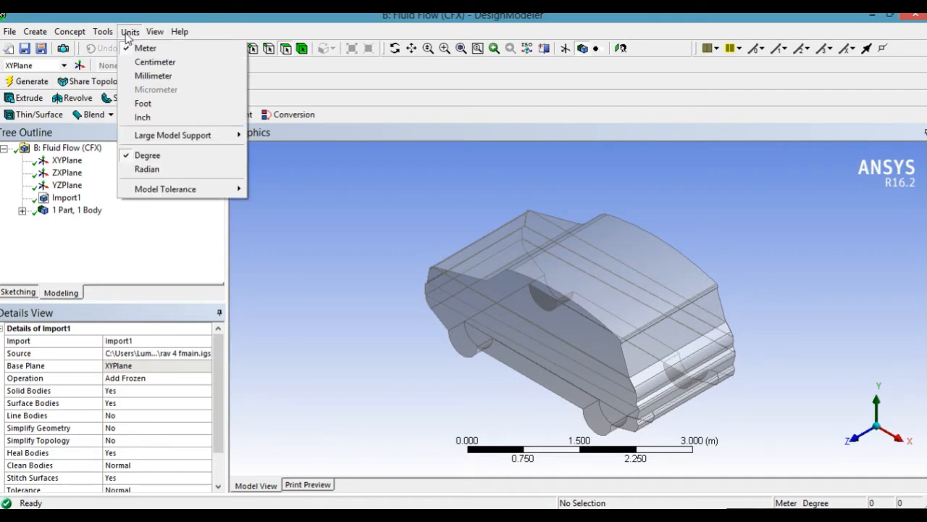
left_click(173, 75)
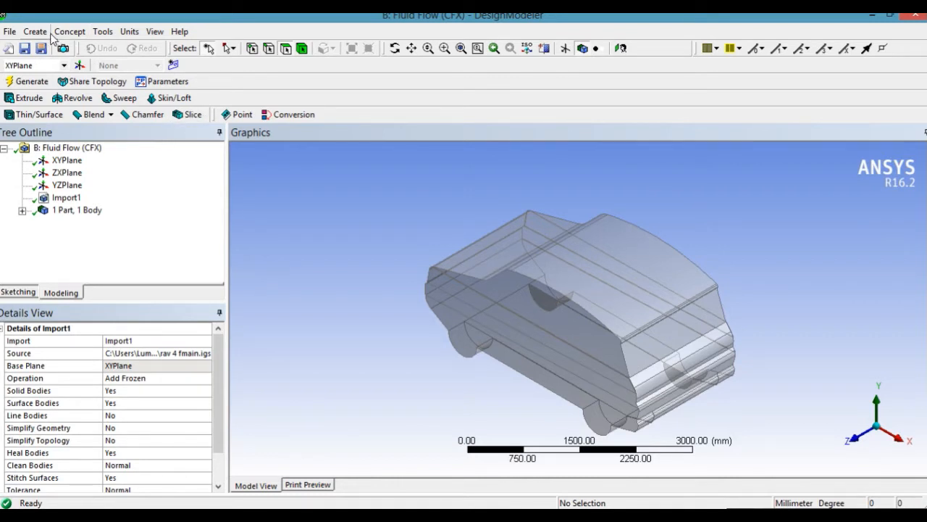
left_click(102, 31)
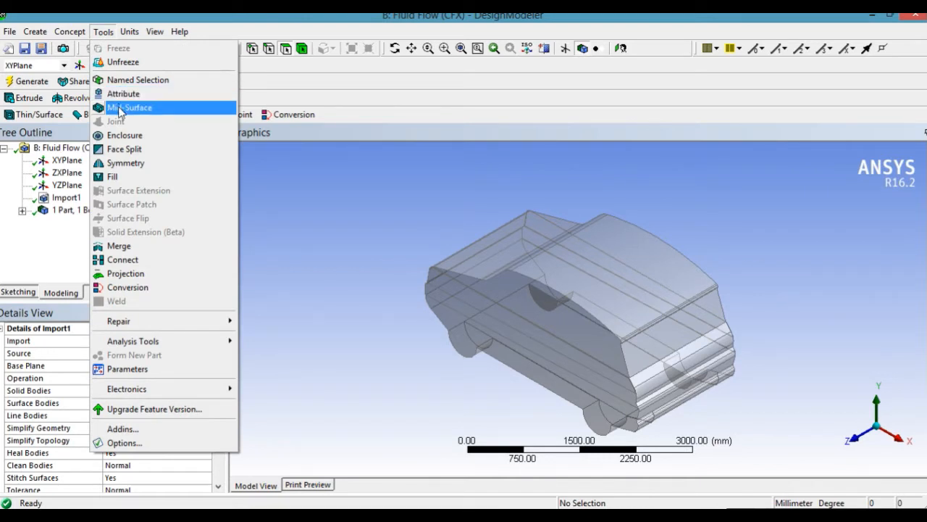
left_click(125, 135)
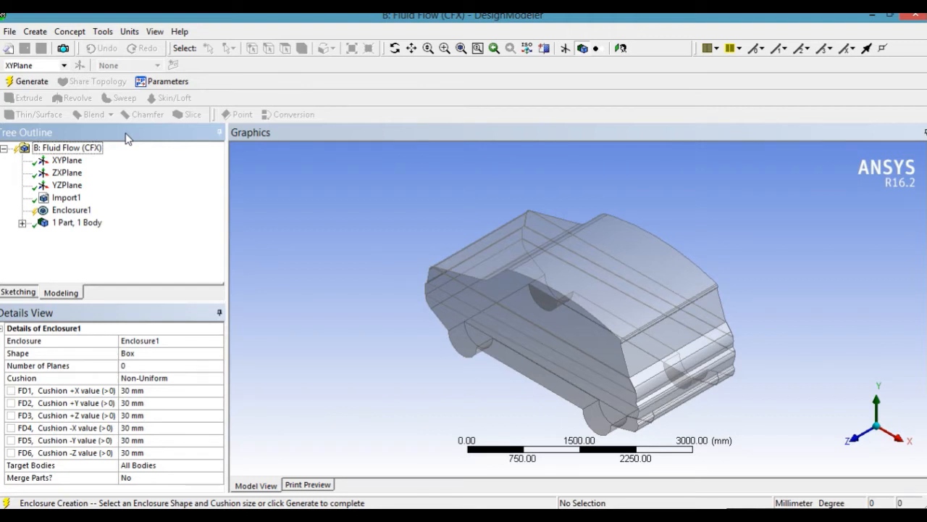
left_click(145, 367)
double_click(144, 368)
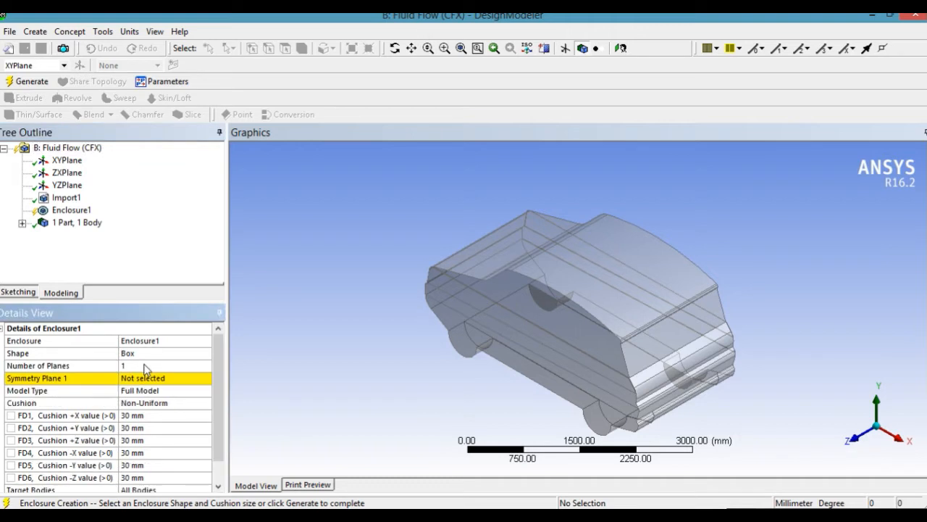
left_click(187, 366)
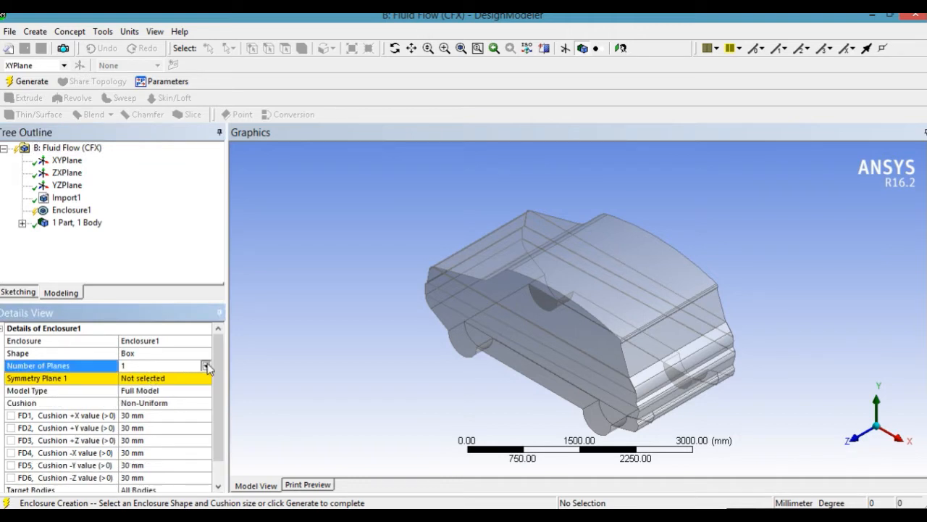
left_click(206, 366)
left_click(160, 390)
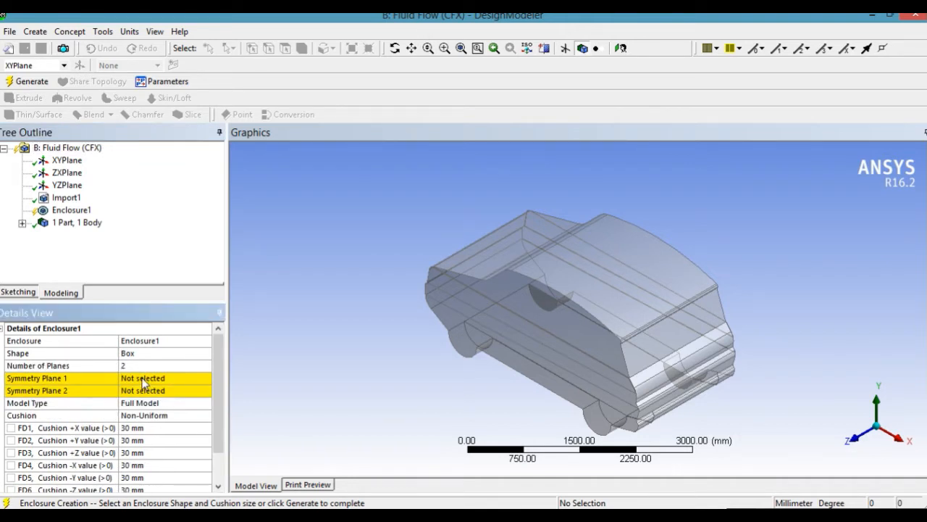
Assign XYPlane as the enclosure's Symmetry Plane 1 and ZXPlane as Symmetry Plane 2.
left_click(144, 378)
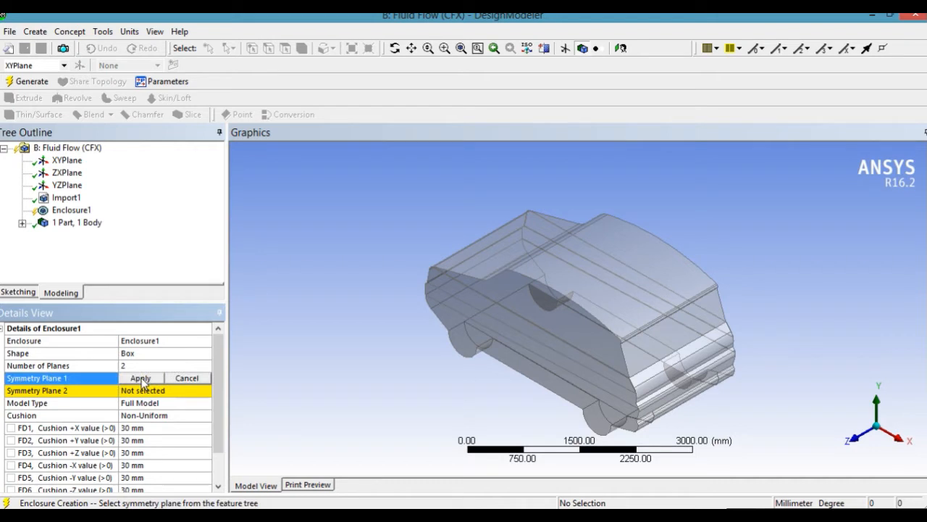
left_click(65, 160)
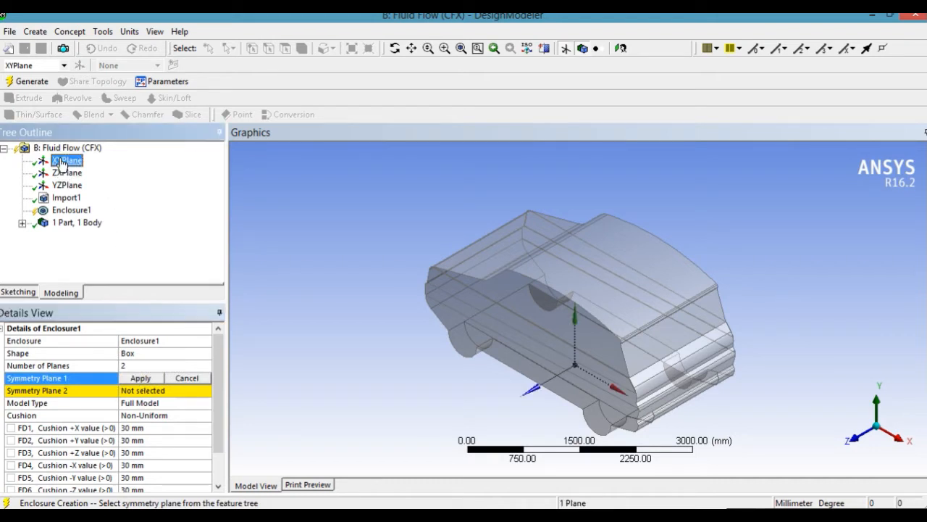
left_click(144, 379)
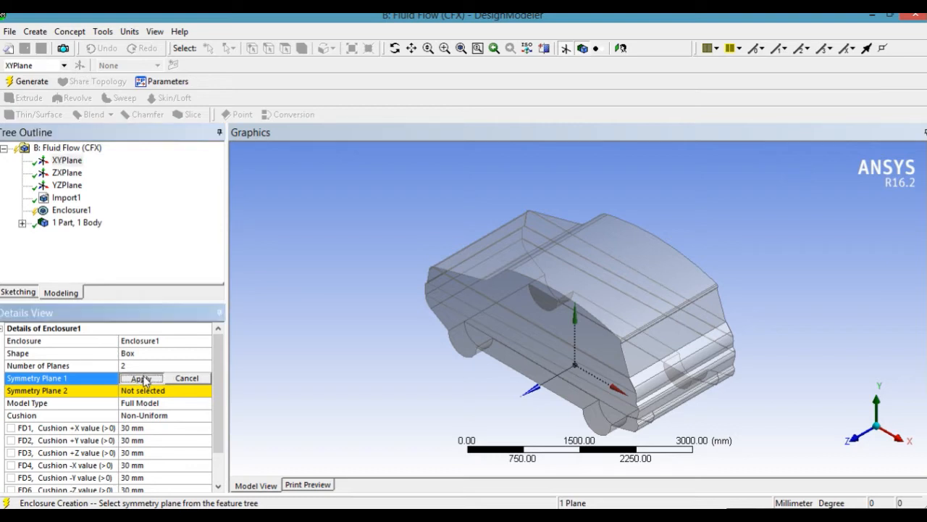
left_click(145, 392)
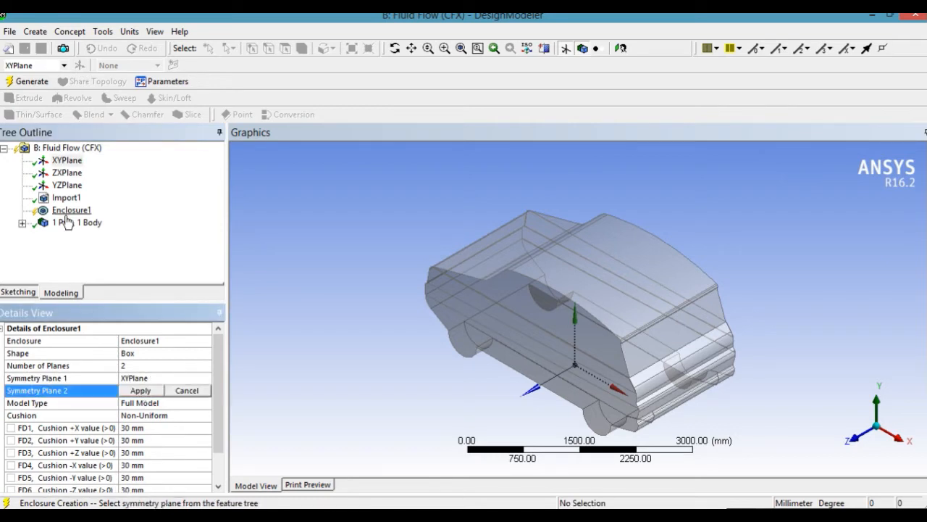
left_click(66, 173)
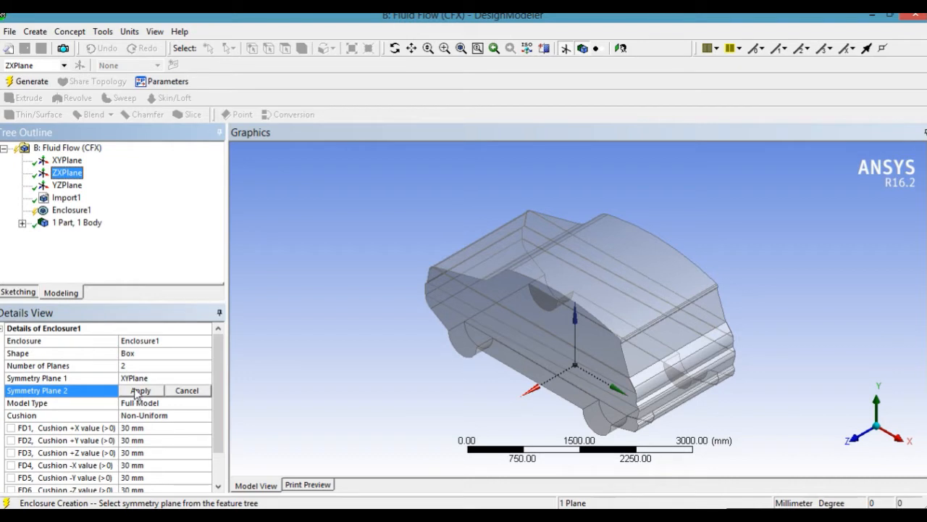
left_click(137, 391)
Set the enclosure cushions to +X 10000 mm, +Y 3000 mm, +Z 2000 mm and -X 4000 mm, and generate the enclosure.
left_click(141, 428)
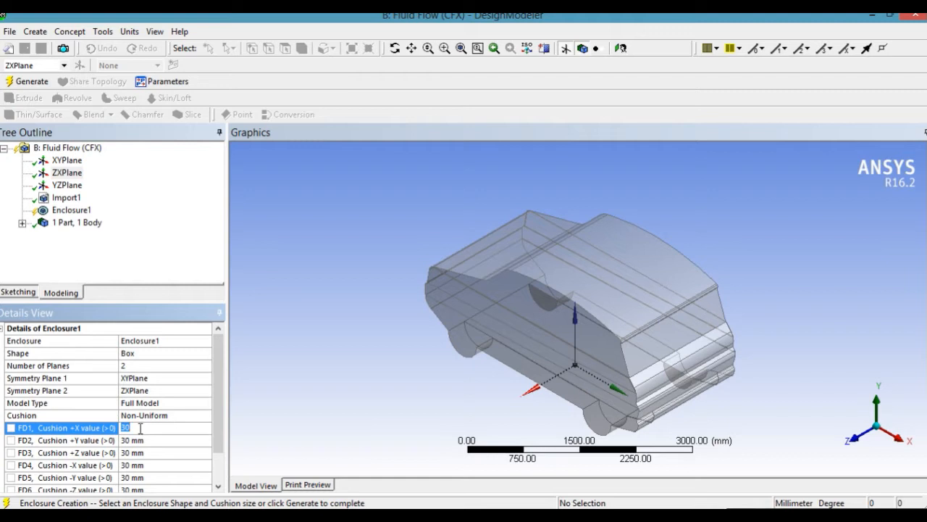
type("10000")
left_click(143, 442)
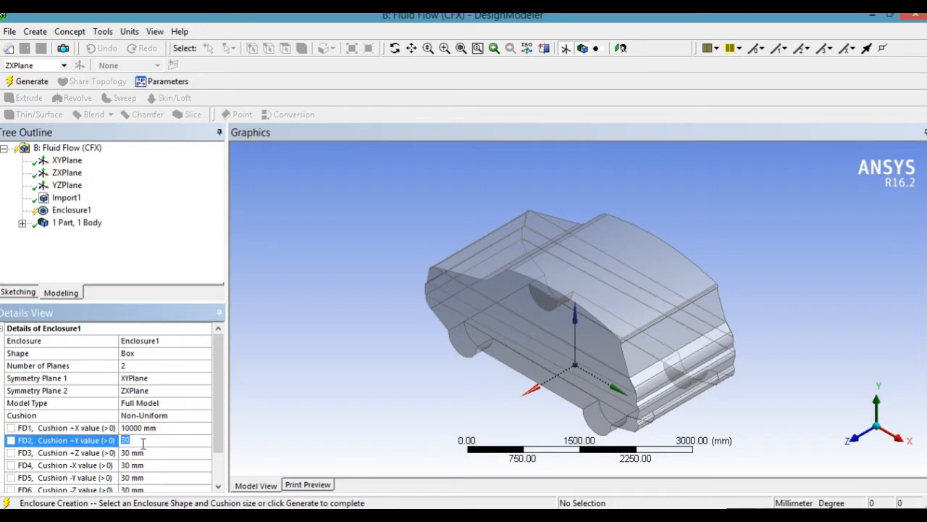
type("3000")
left_click(145, 452)
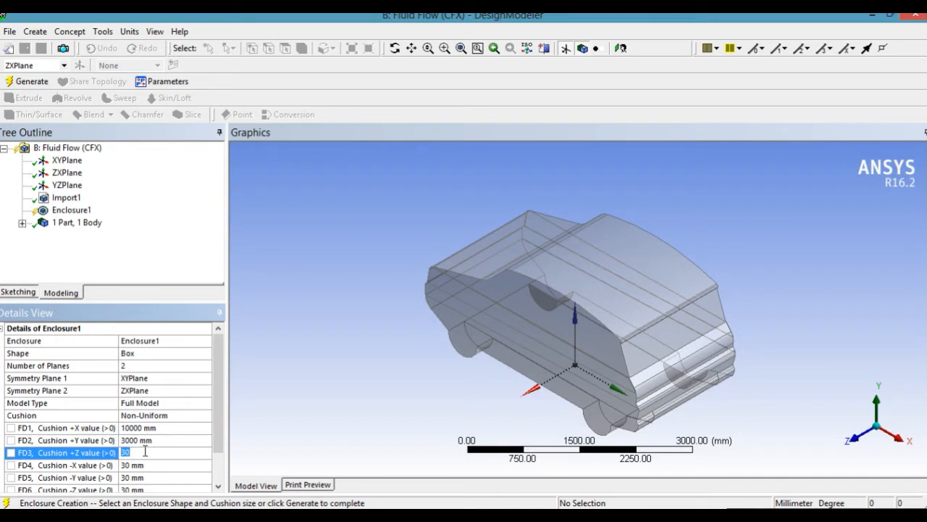
type("2000")
left_click(147, 468)
type("4000")
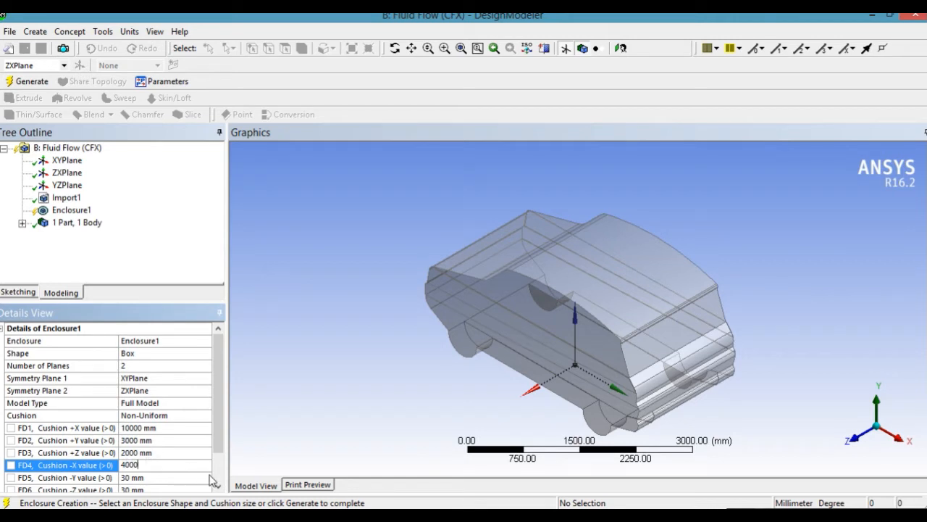
scroll(215, 478, "down", 1)
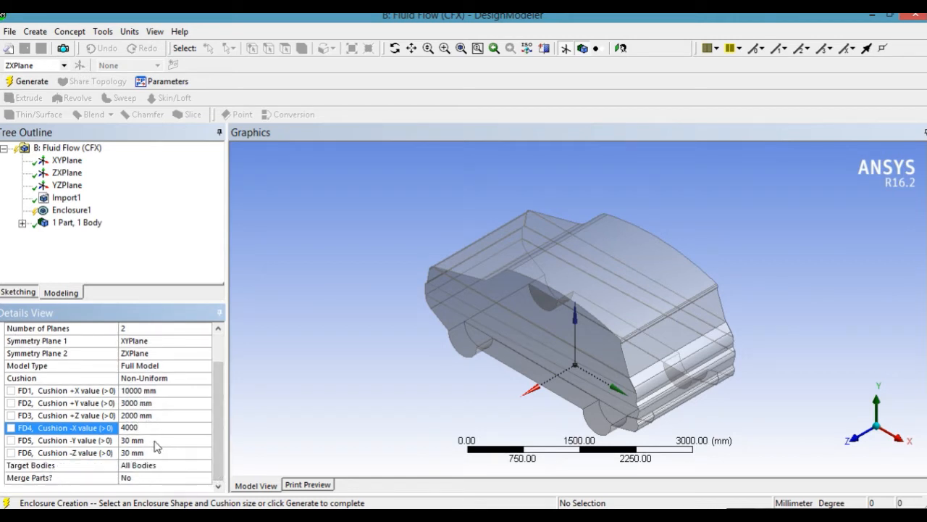
left_click(154, 271)
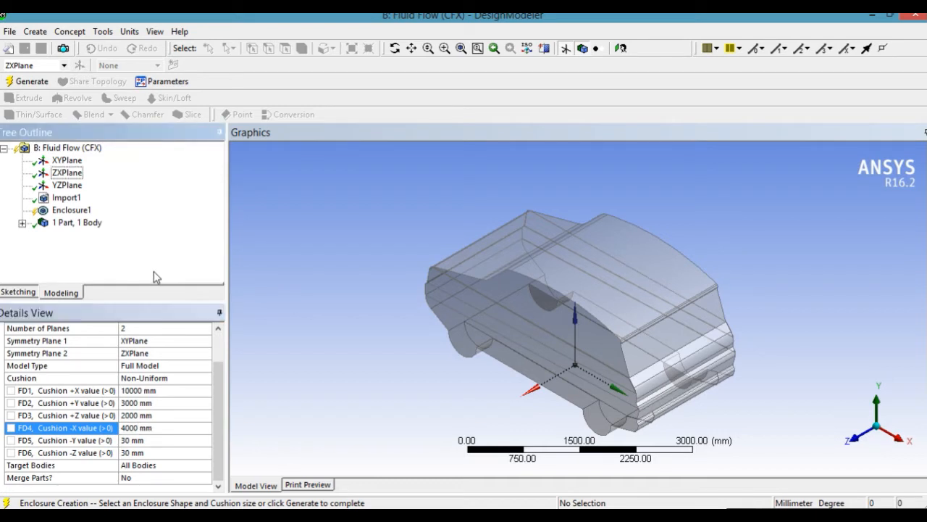
left_click(26, 81)
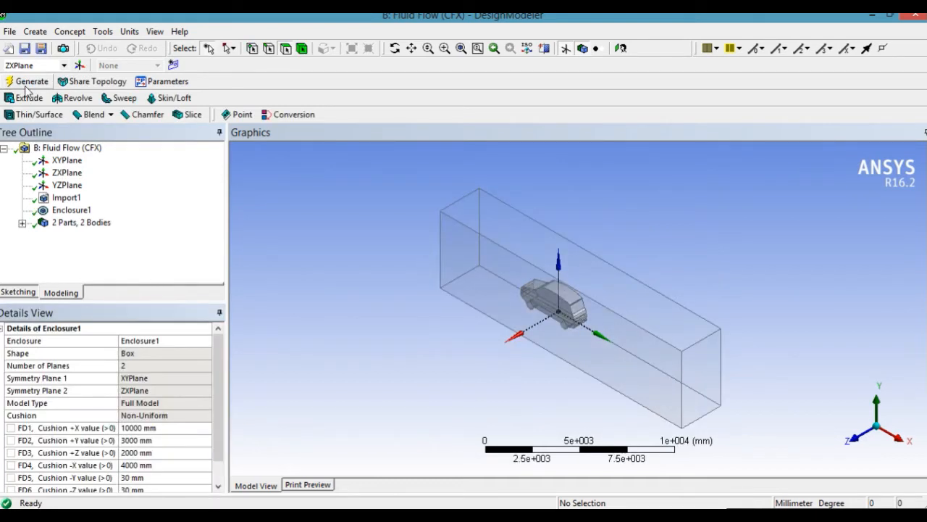
Rename the enclosure body, the second solid under the parts, as fluid.
left_click(396, 48)
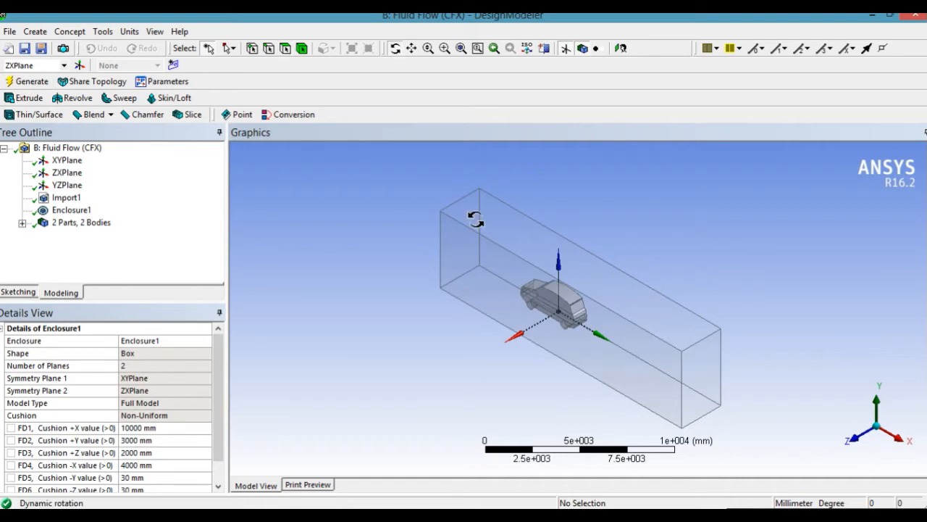
left_click_drag(472, 240, 700, 325)
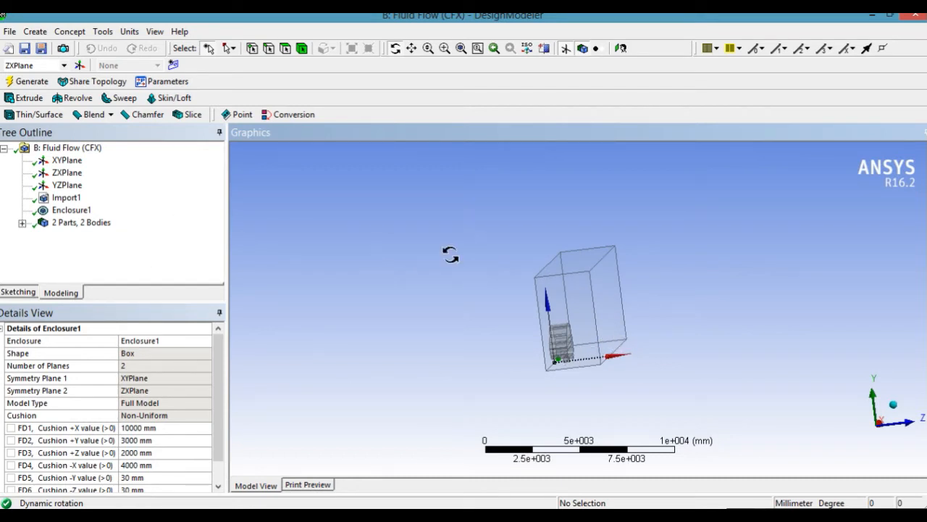
left_click(23, 223)
left_click(78, 248)
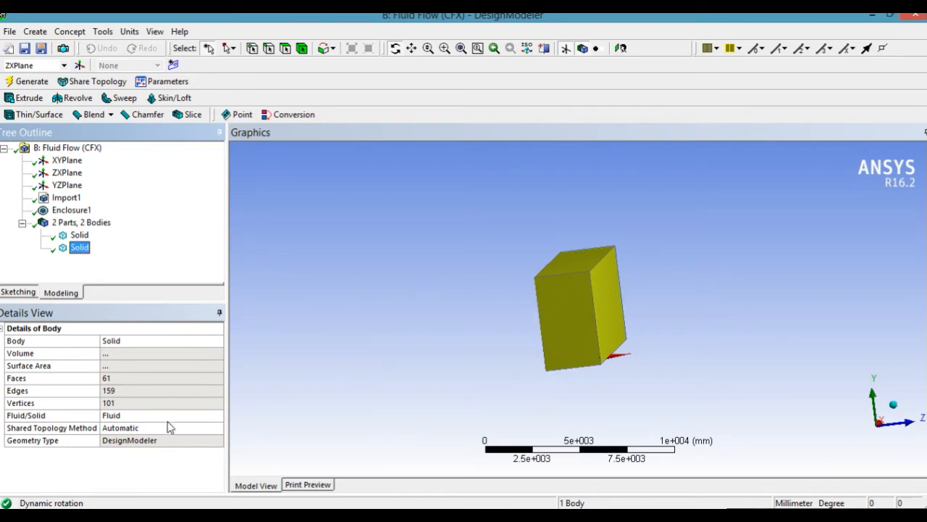
left_click(125, 339)
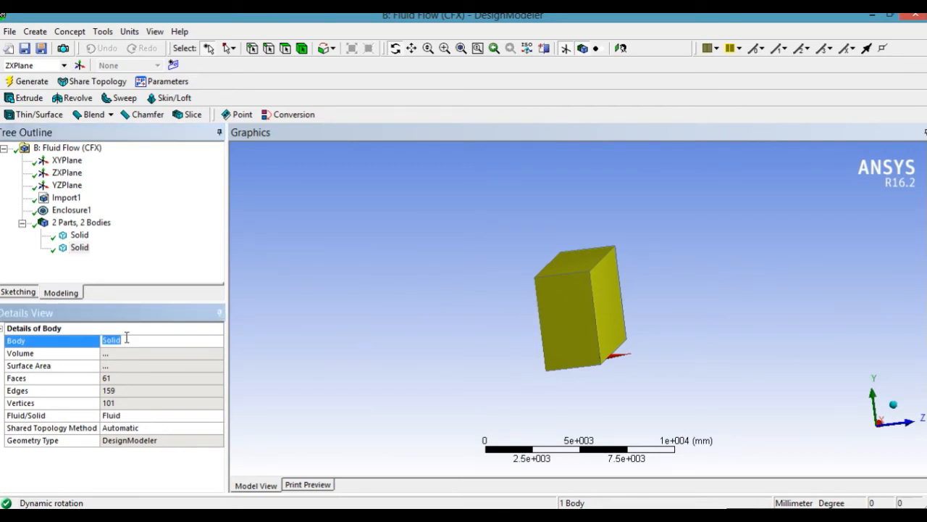
type("fluiu")
key("BackSpace")
type("d")
key("Return")
Add a Boolean feature to the model and set its operation to Subtract.
left_click(77, 234)
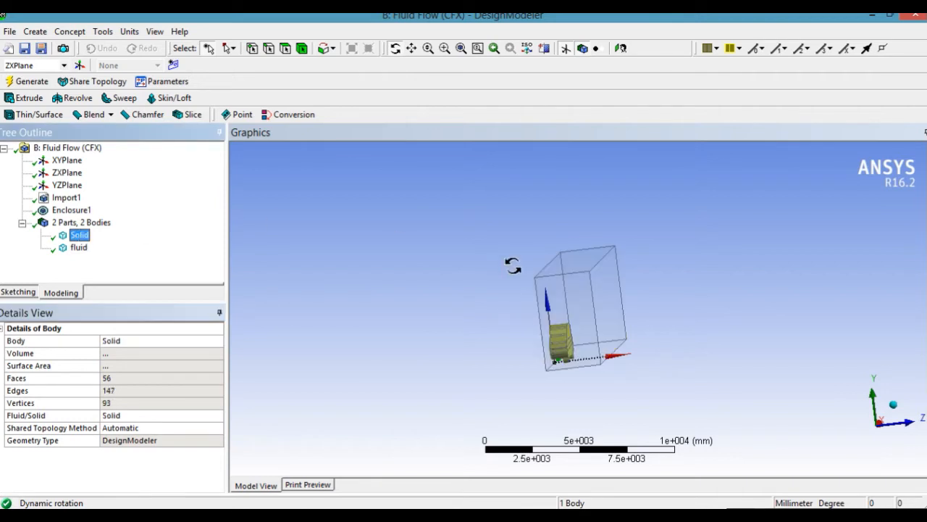
left_click_drag(555, 311, 622, 299)
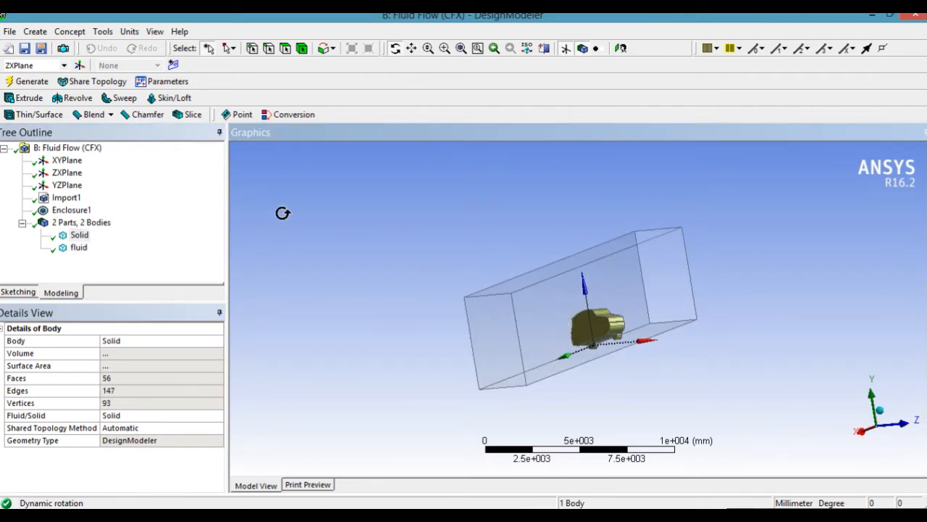
left_click(44, 33)
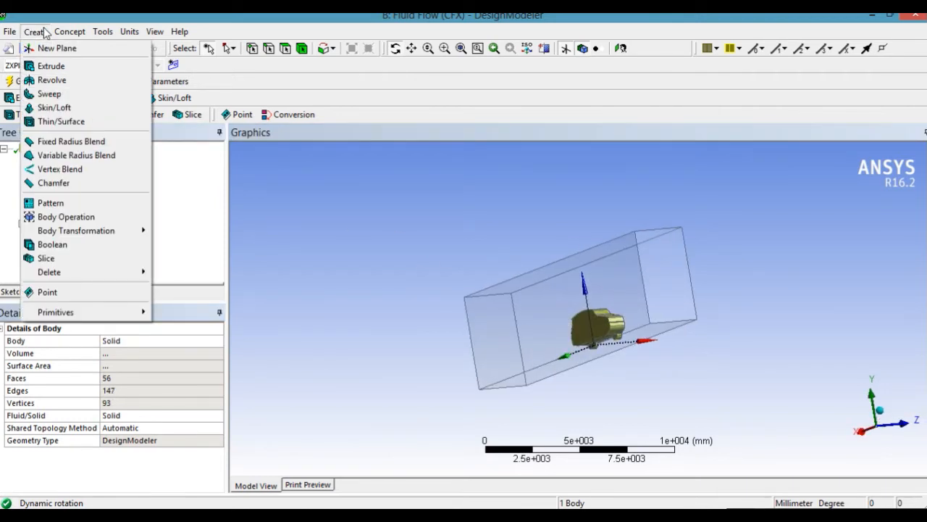
left_click(93, 250)
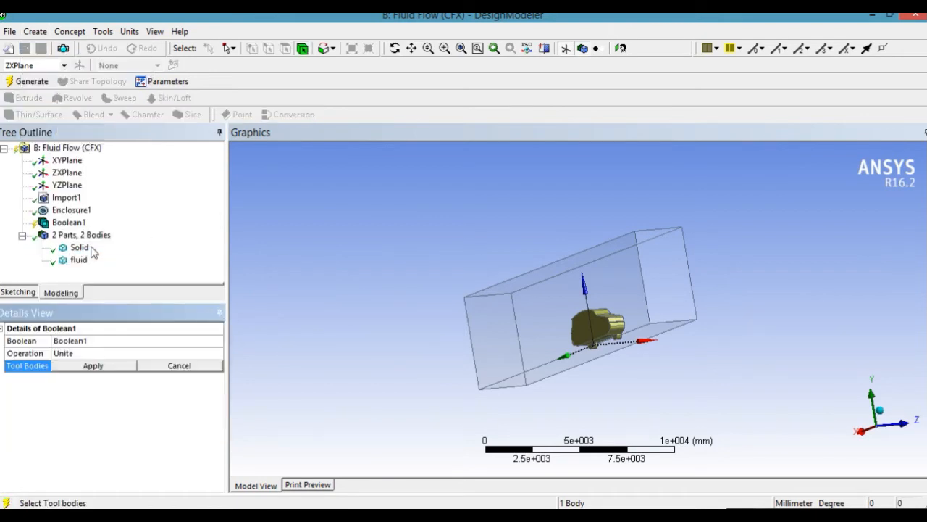
left_click(214, 353)
left_click(217, 353)
left_click(175, 374)
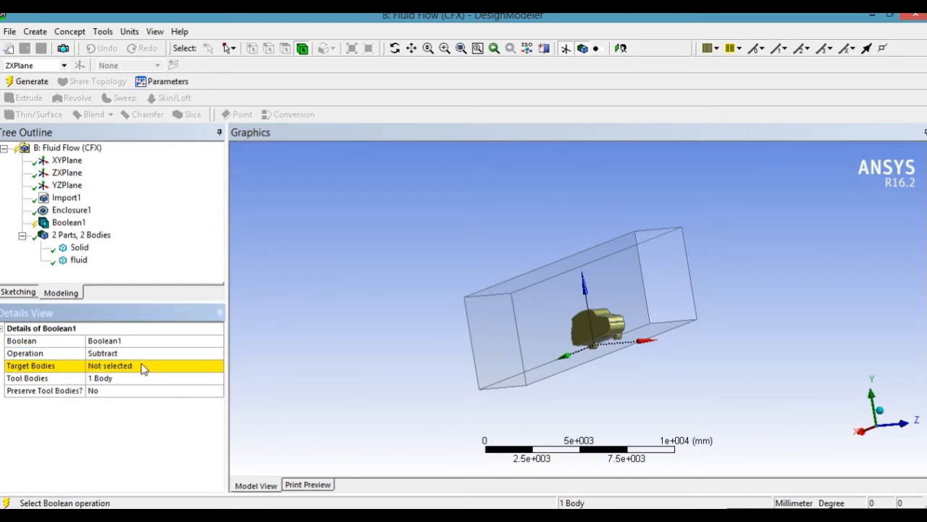
Assign the fluid body as the Boolean's target and the car solid as its tool body, and generate the subtraction.
left_click(142, 368)
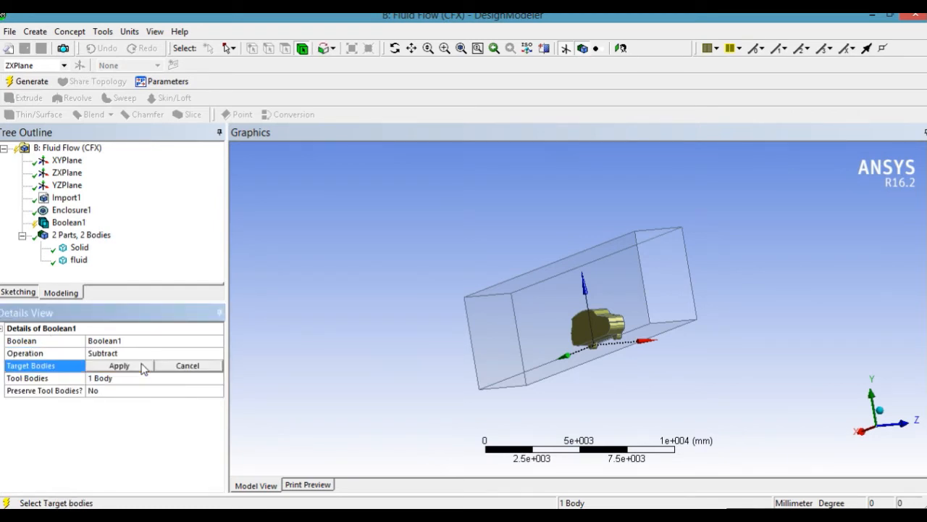
left_click(81, 261)
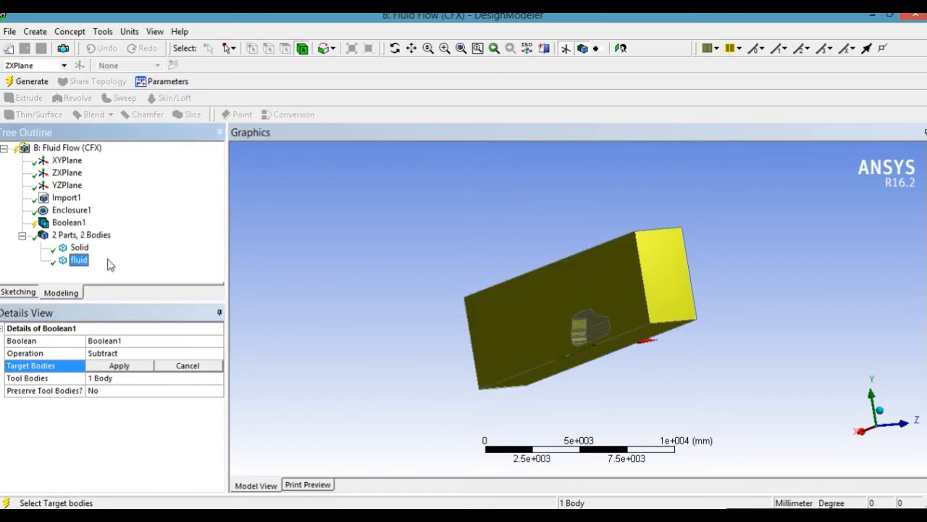
left_click(133, 367)
left_click(122, 379)
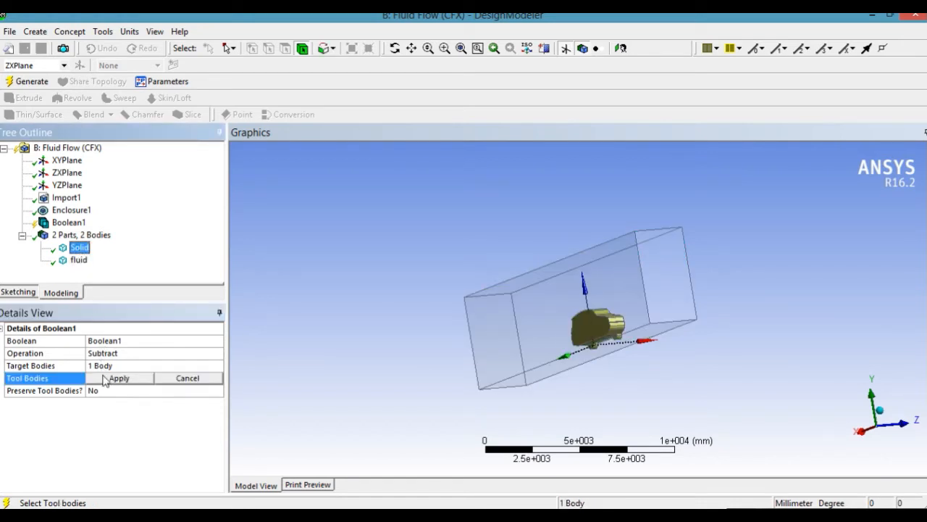
left_click(108, 380)
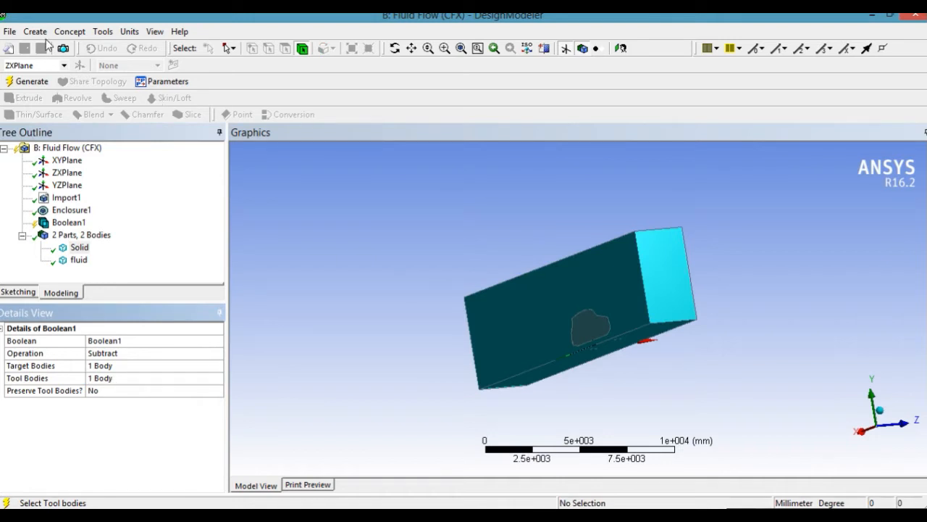
left_click(31, 82)
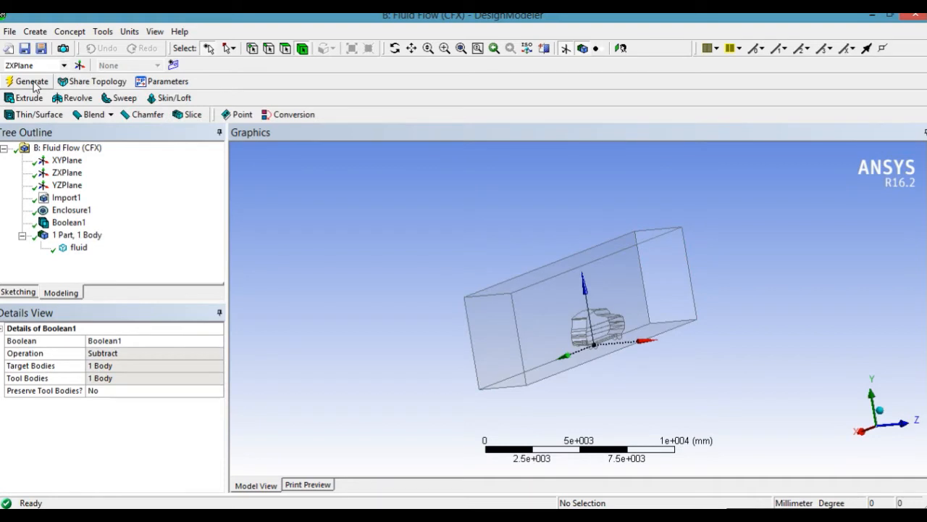
left_click(611, 279)
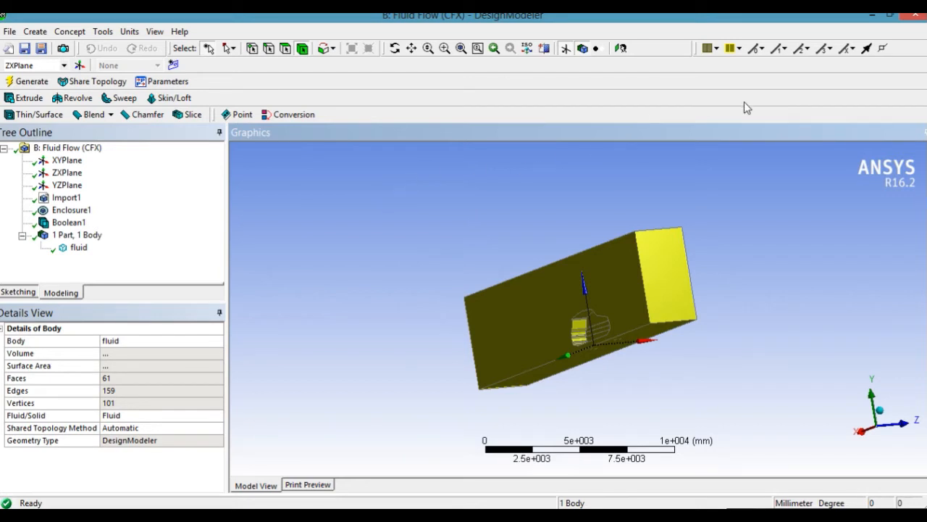
Close DesignModeler and open the Mesh cell of Fluid Flow (CFX) system B from Workbench.
left_click(910, 20)
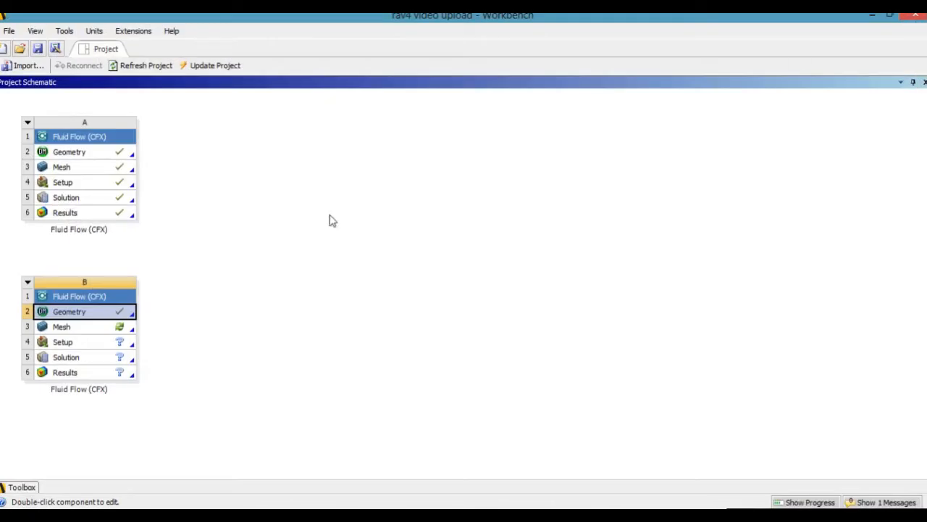
left_click(69, 331)
double_click(68, 330)
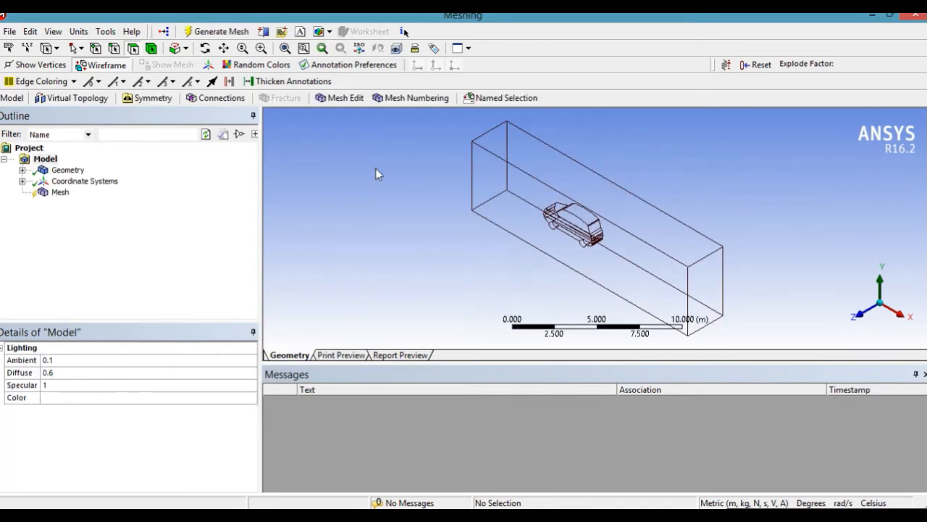
Create a named selection called opening from the enclosure's top face, +Z side face and +X end face.
left_click(543, 153)
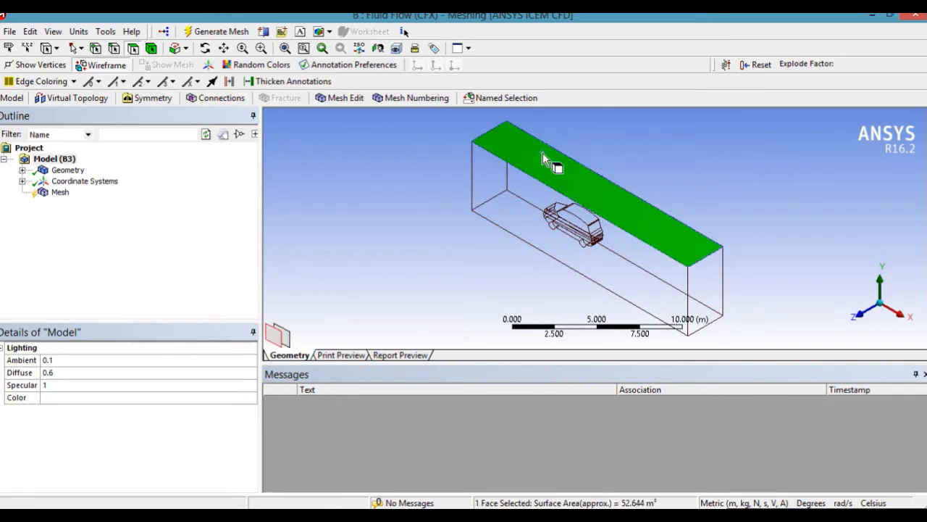
left_click(627, 268, "ctrl")
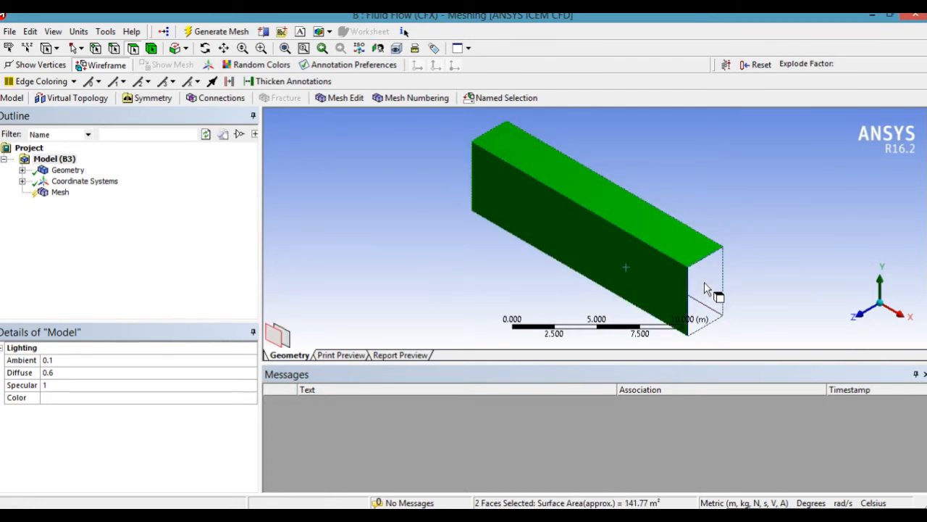
left_click(704, 305, "ctrl")
right_click(624, 253)
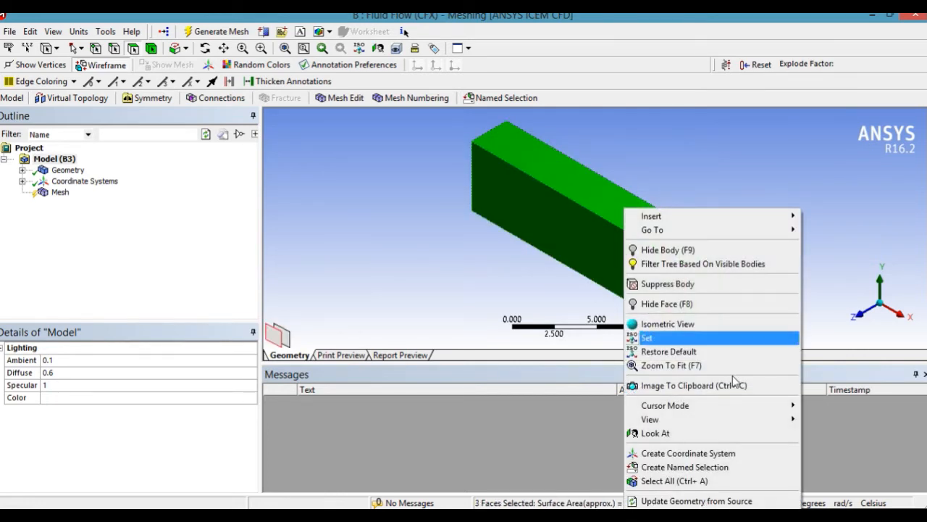
left_click(713, 467)
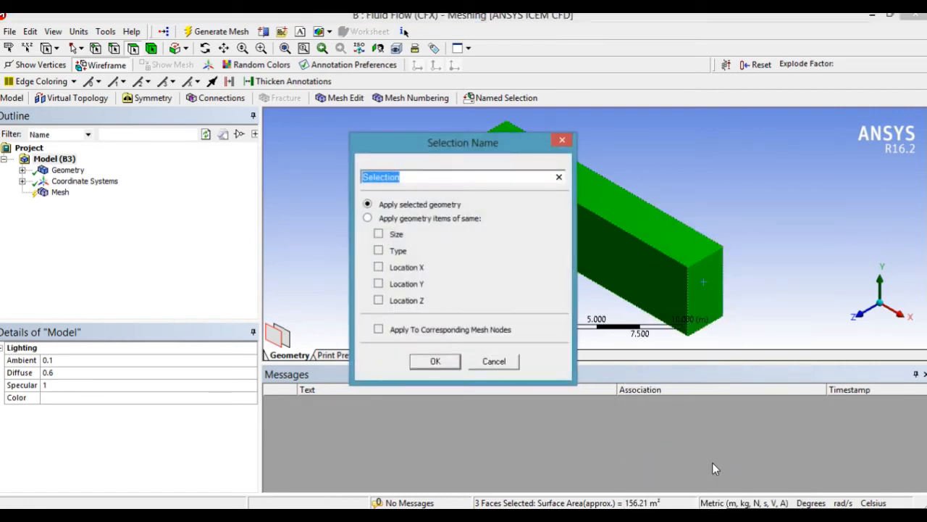
type("opening")
left_click(435, 360)
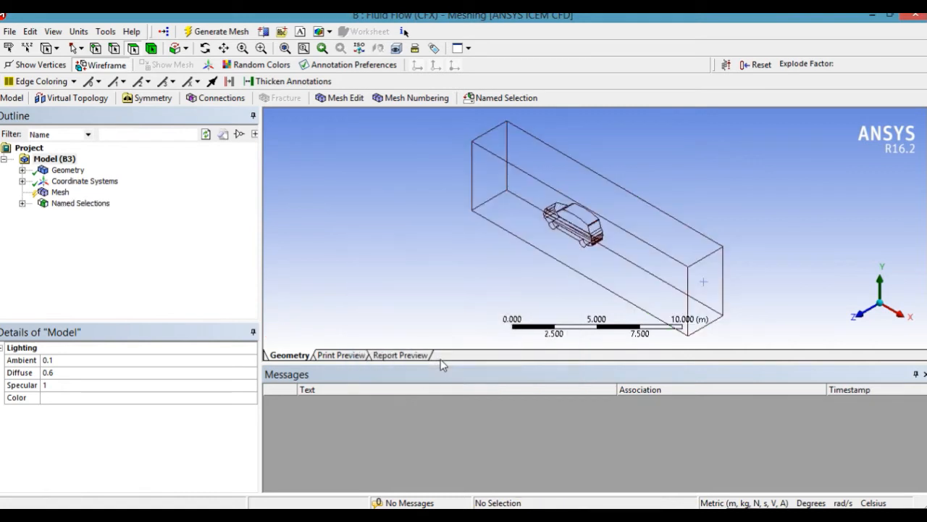
Create a named selection called inlet from the enclosure's end face on the -X side.
left_click(207, 48)
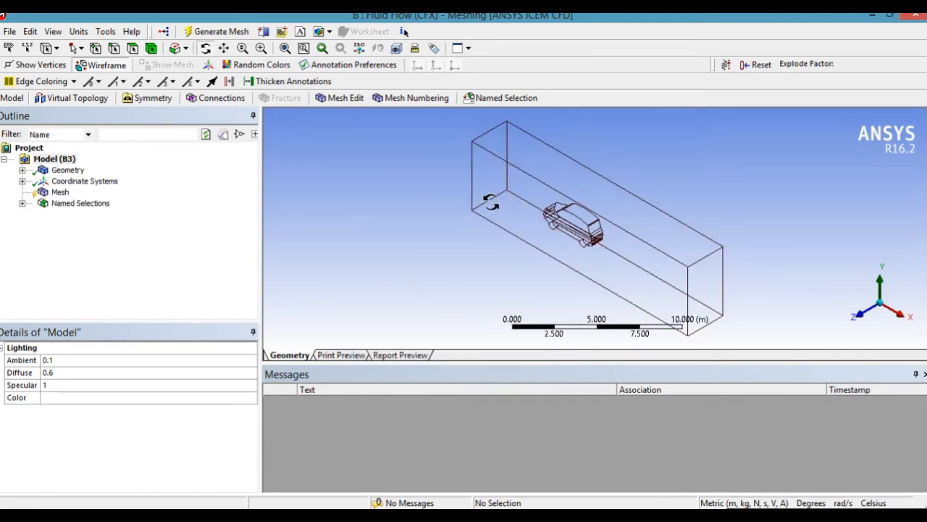
left_click_drag(485, 191, 703, 264)
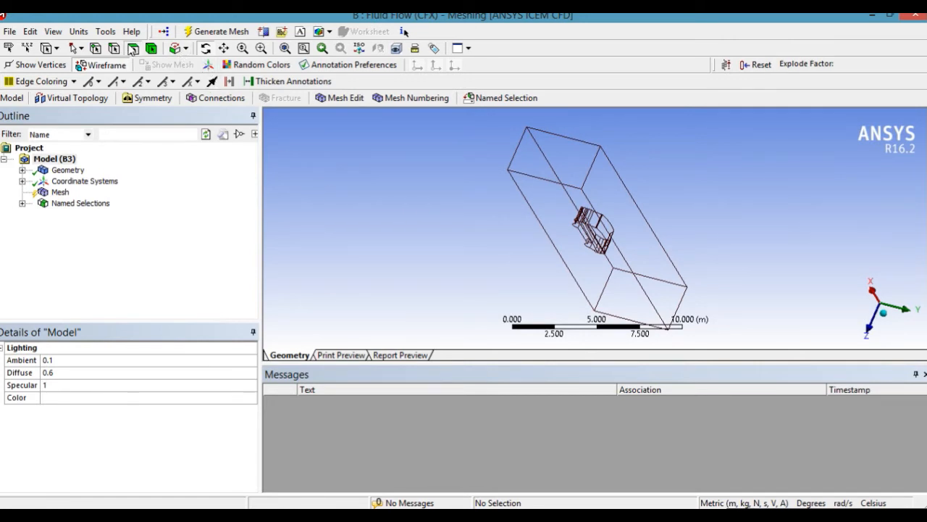
left_click(133, 48)
left_click(623, 283)
right_click(624, 285)
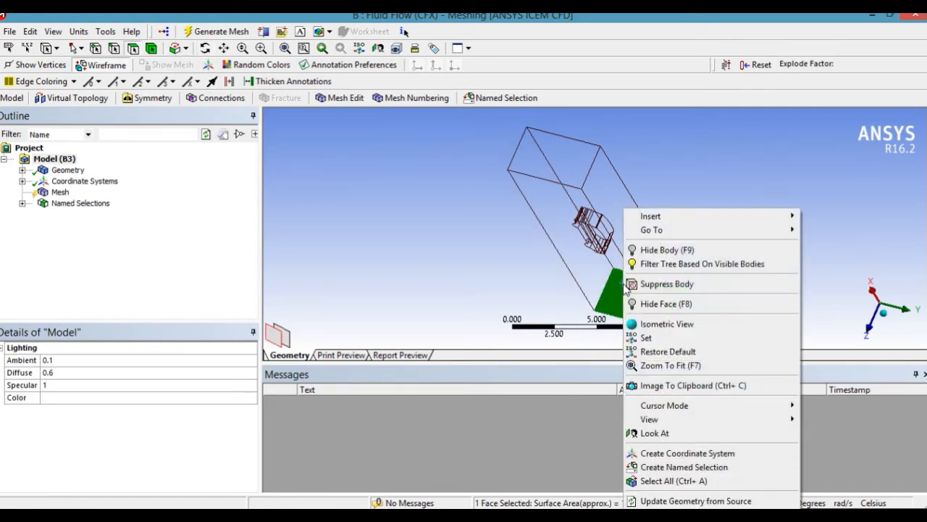
left_click(694, 468)
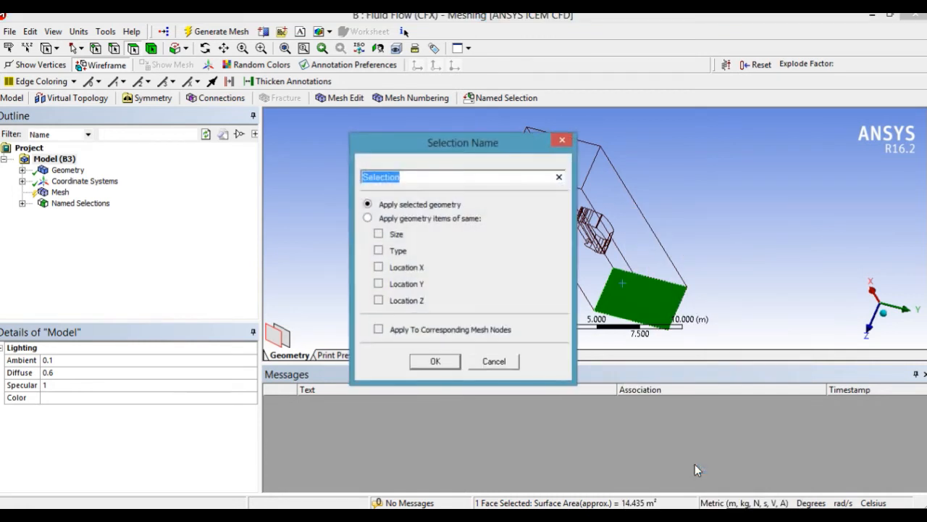
type("inlet")
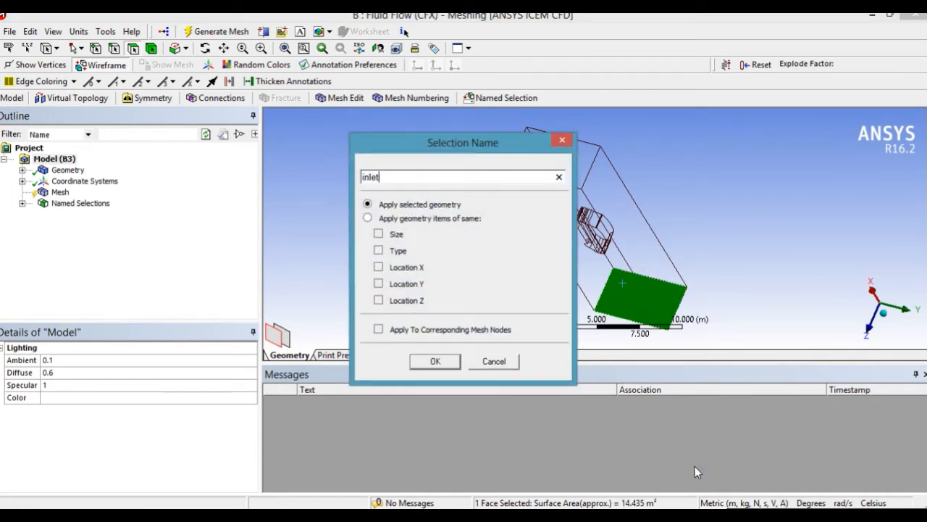
left_click(437, 361)
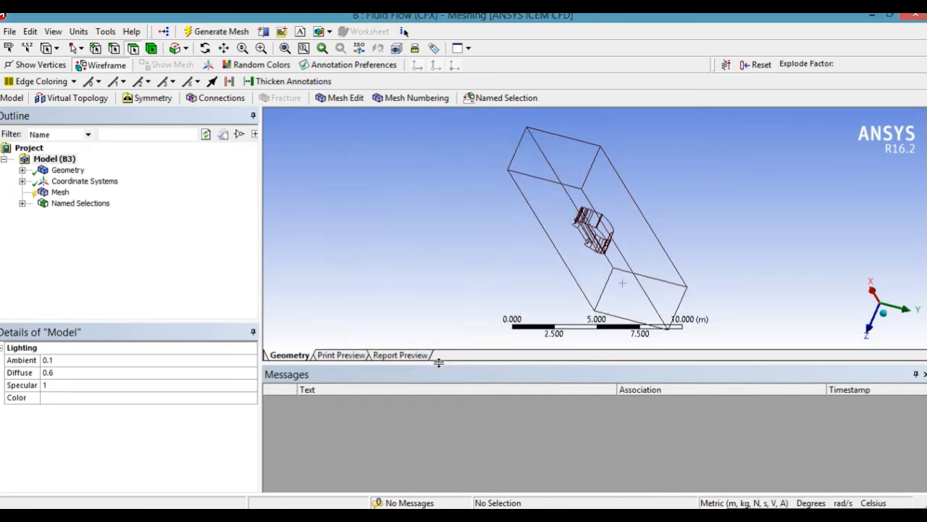
Create a named selection called symmetry_road from the enclosure's ground face beneath the car.
left_click(579, 268)
right_click(580, 268)
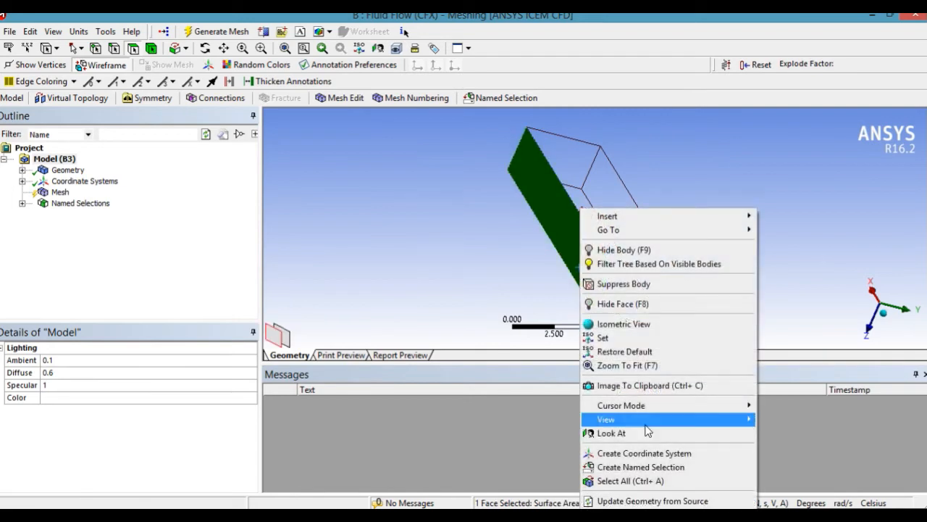
left_click(639, 465)
type("s")
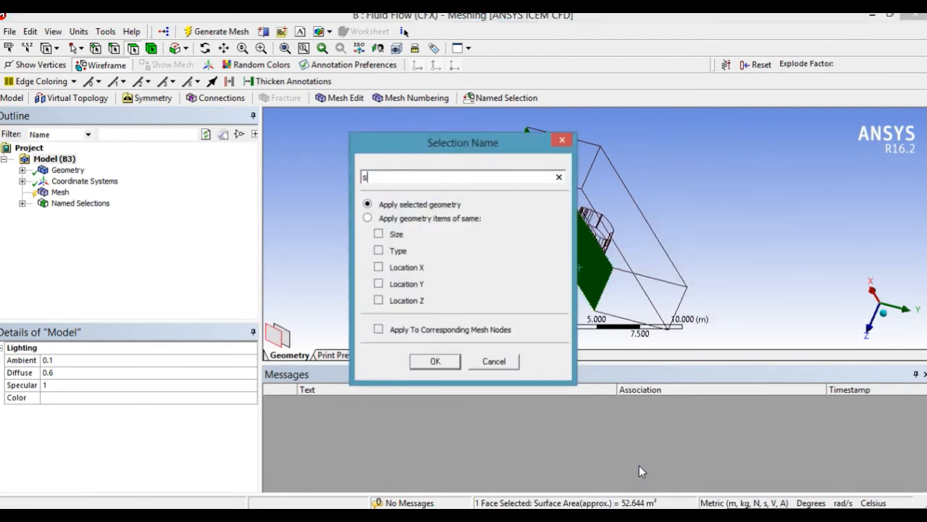
type("ymmetry")
key("BackSpace")
type("_r")
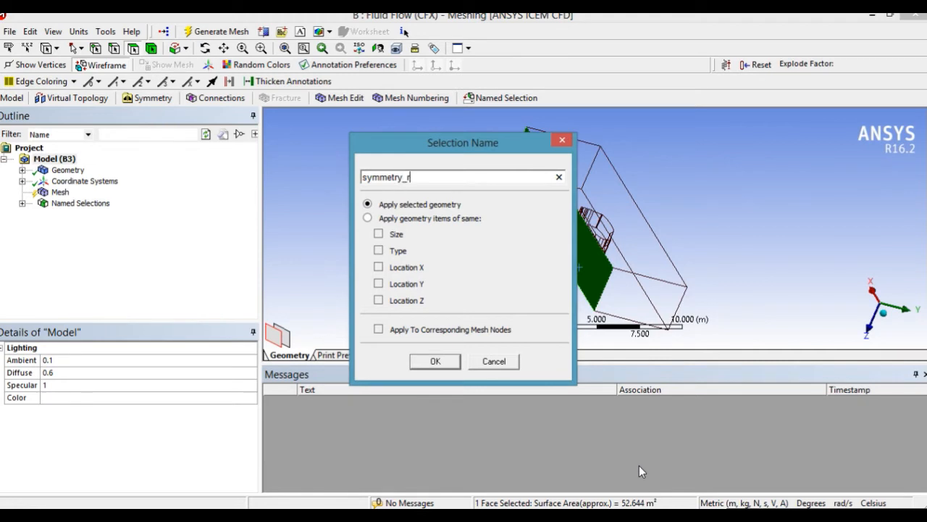
type("oad")
left_click(435, 361)
Create a named selection called symmetry from the enclosure's mid-plane face containing the car profile cutout.
left_click(628, 245)
right_click(627, 246)
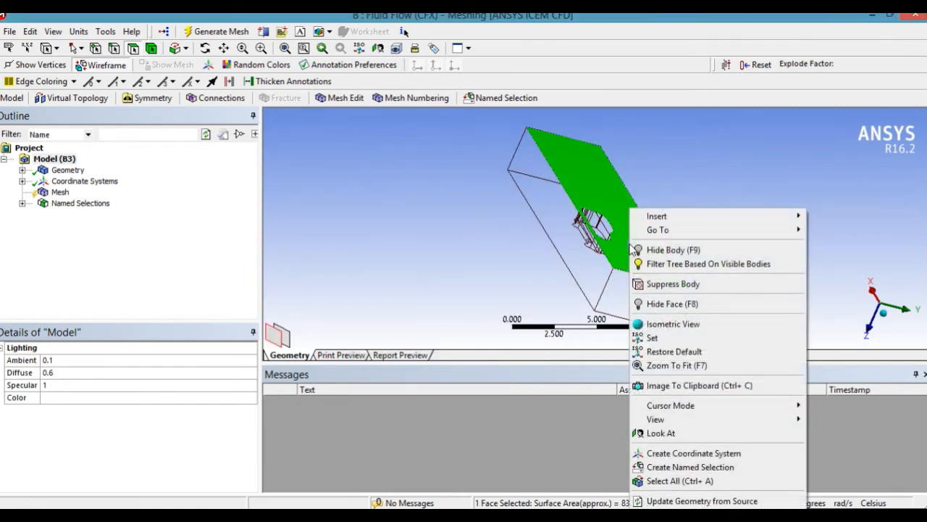
left_click(681, 466)
type("s")
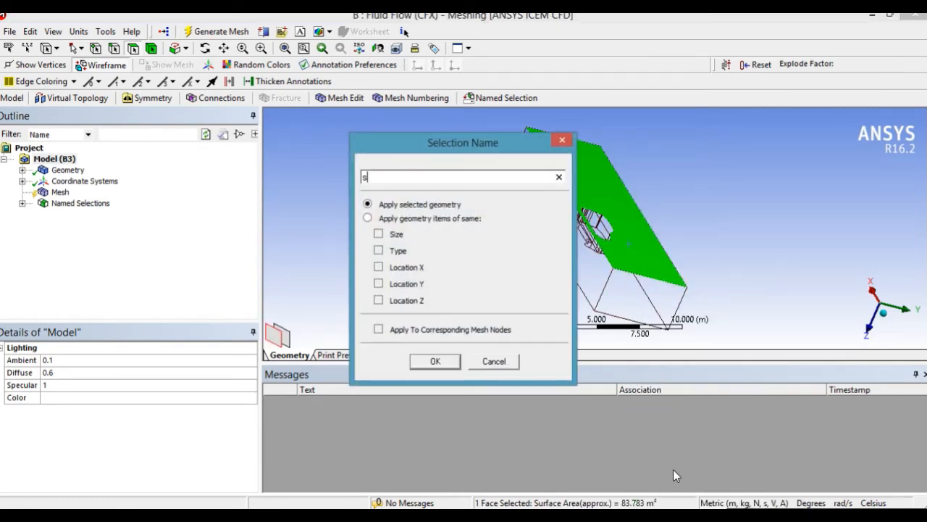
type("ymmetry")
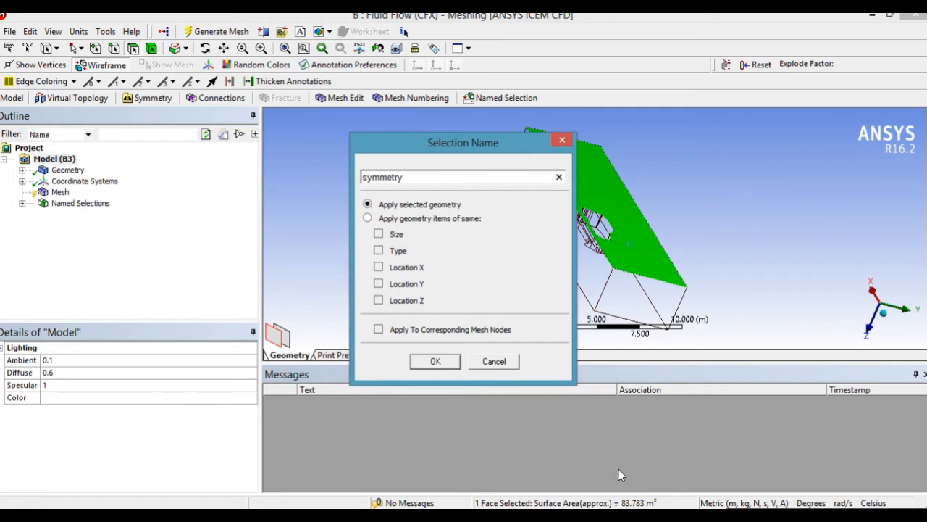
left_click(425, 361)
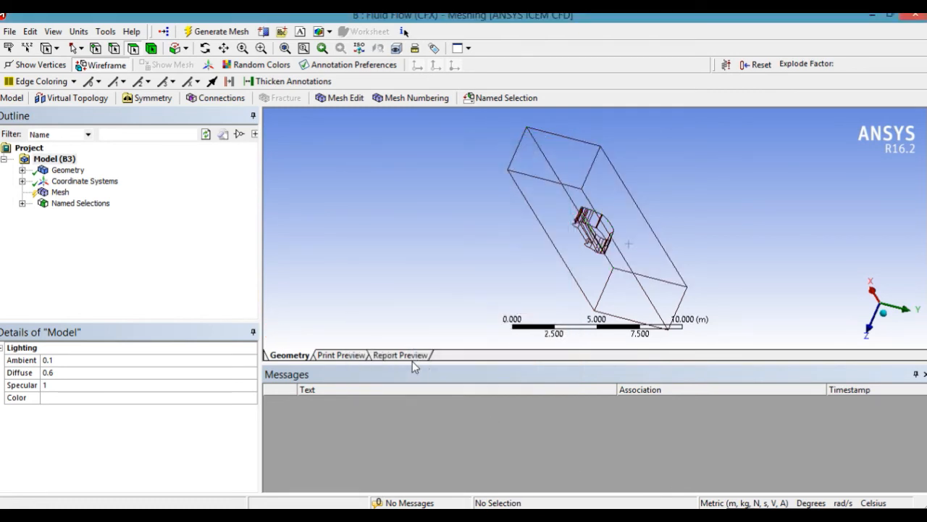
Set the mesh's advanced size function to On: Proximity and Curvature in the sizing settings.
left_click(48, 191)
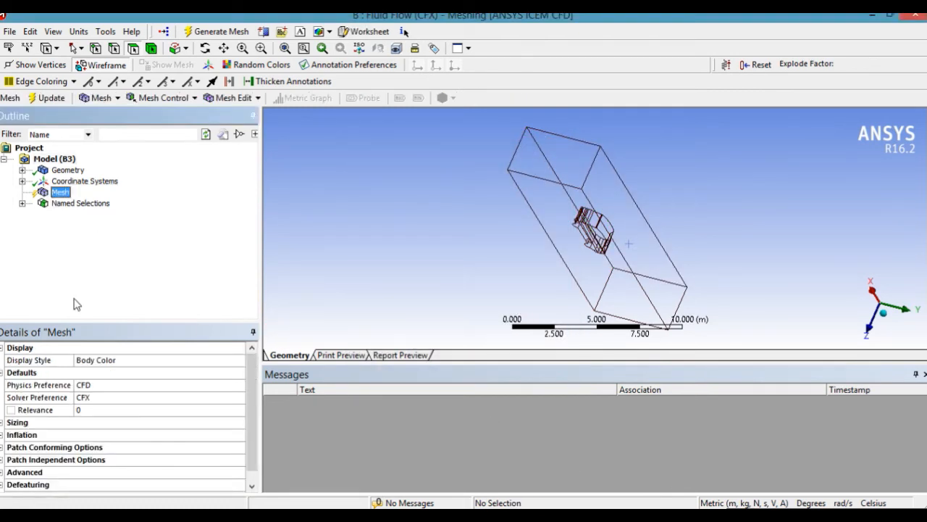
left_click(41, 428)
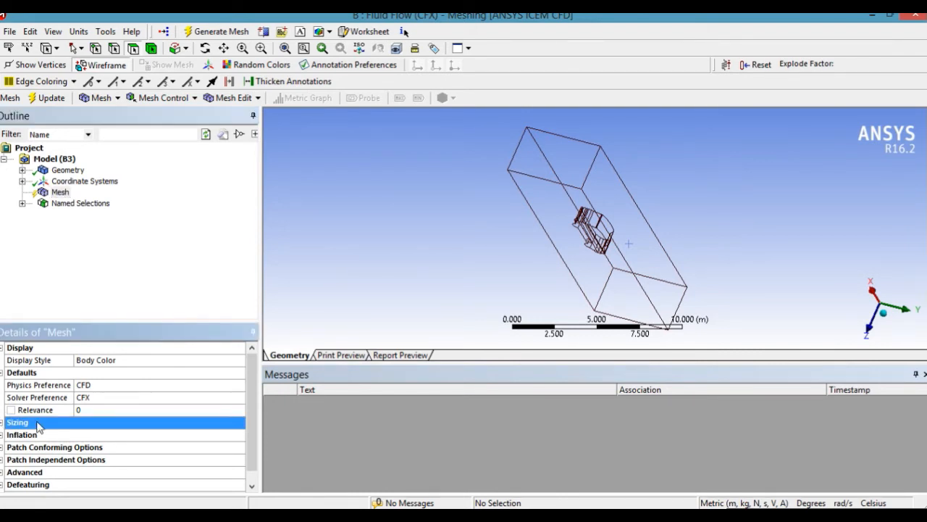
left_click(2, 422)
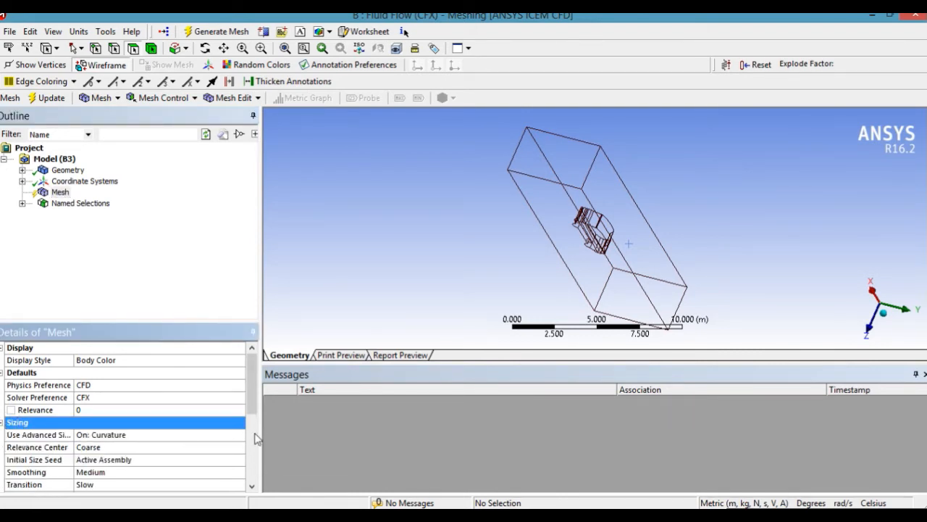
left_click(242, 437)
left_click(239, 434)
left_click(209, 456)
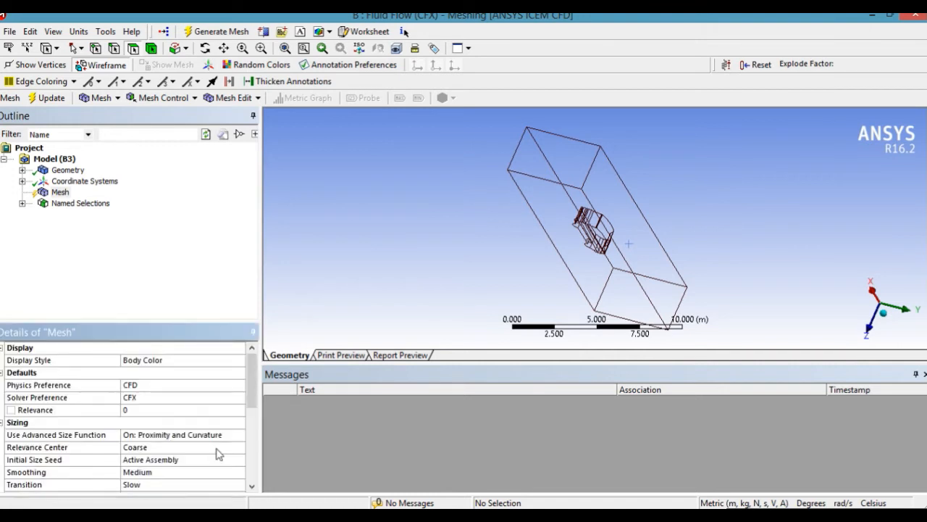
Set the mesh's relevance center to Fine and its smoothing to High in the sizing settings.
scroll(250, 380, "down", 2)
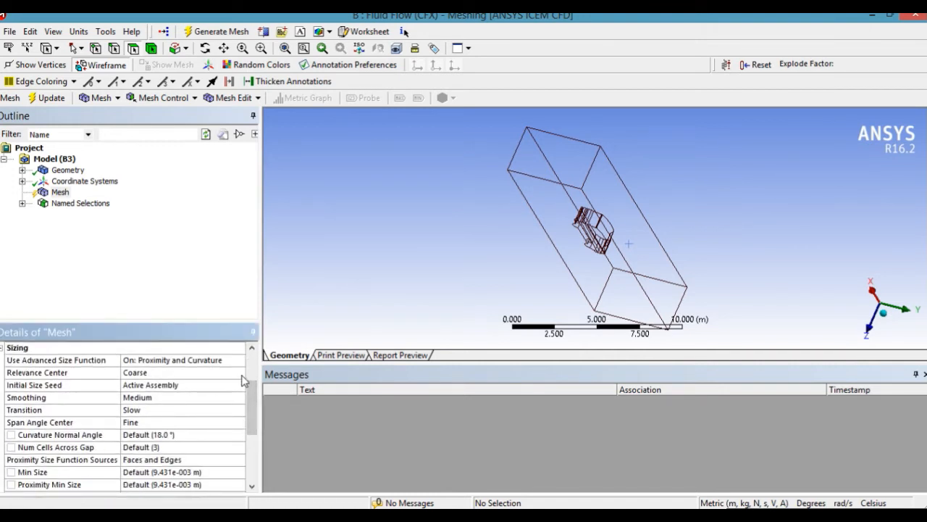
left_click(240, 373)
left_click(239, 373)
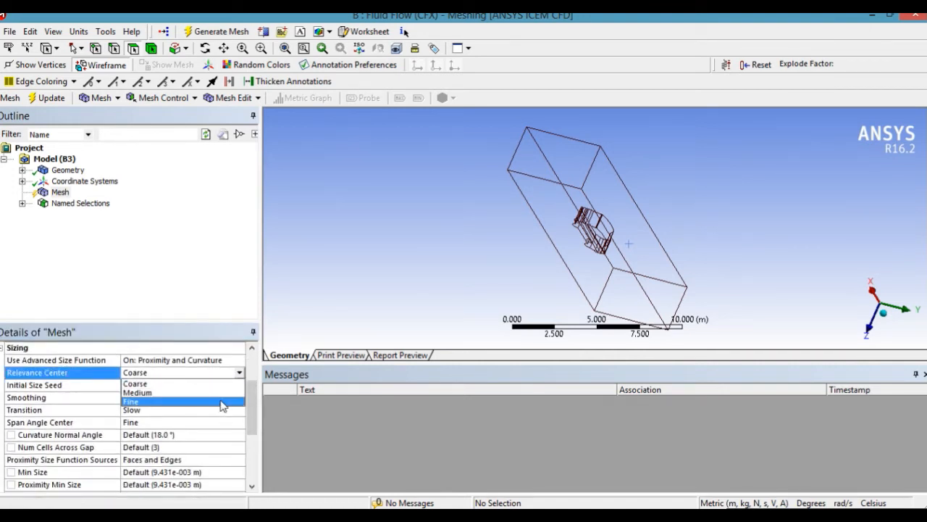
left_click(221, 401)
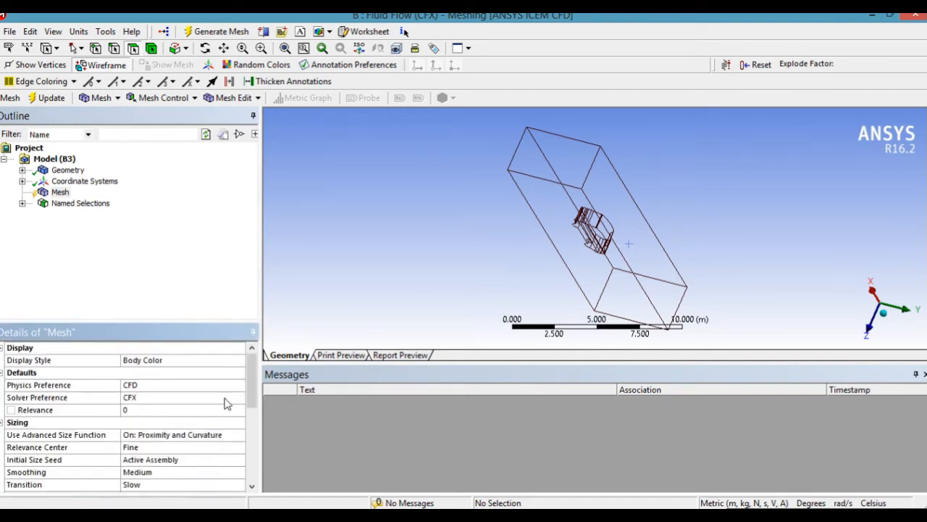
left_click(240, 472)
left_click(239, 471)
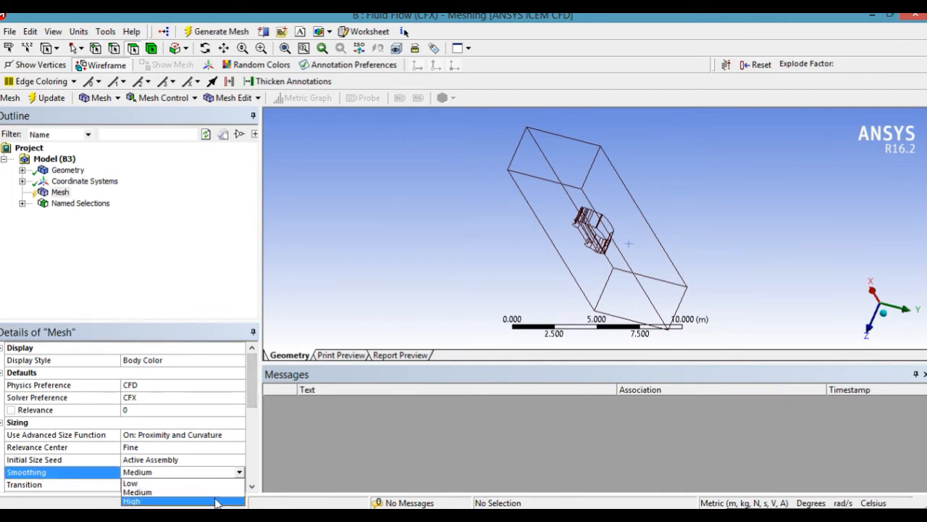
left_click(217, 501)
Set the mesh's number of cells across gap to 5.
scroll(257, 401, "down", 1)
scroll(257, 401, "down", 3)
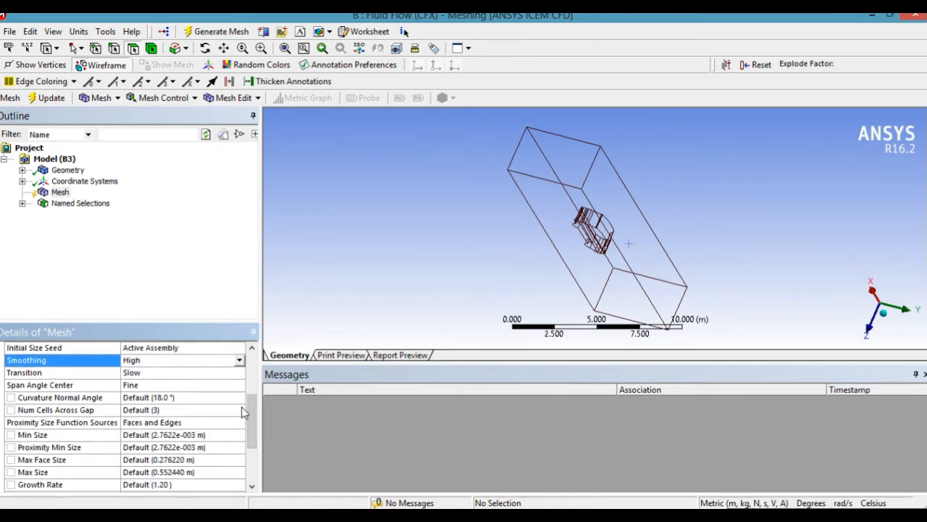
left_click(232, 411)
left_click(229, 412)
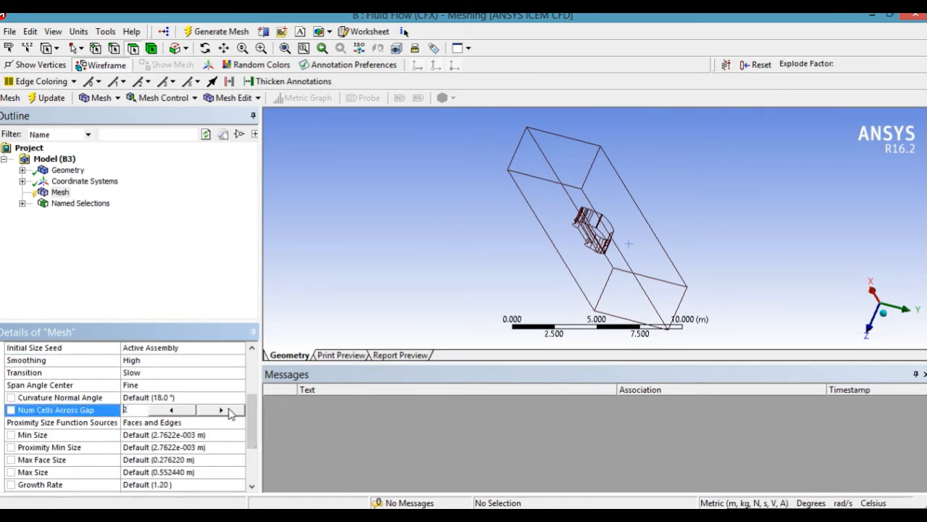
left_click(229, 410)
left_click(229, 409)
left_click(229, 410)
Set the mesh's max face size to 0.15 m and its max size to 0.3 m.
left_click(231, 458)
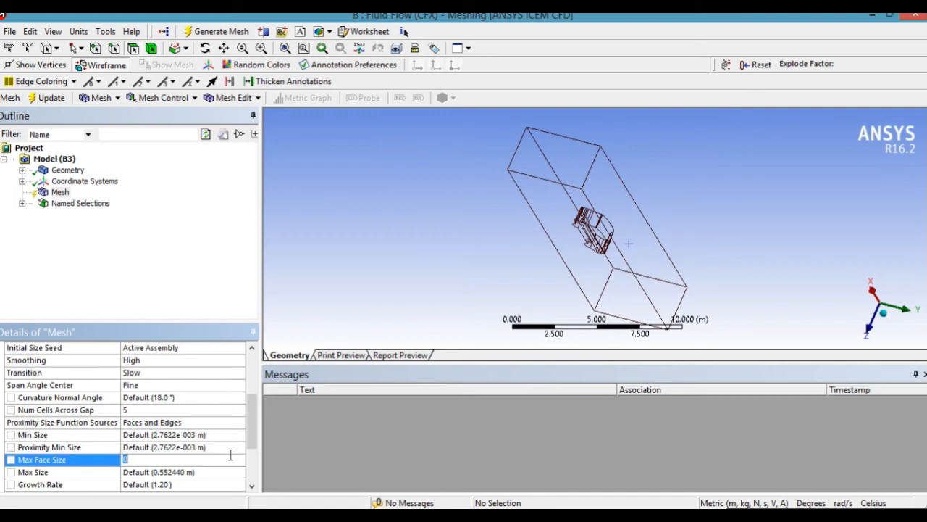
type("0.15")
left_click(229, 474)
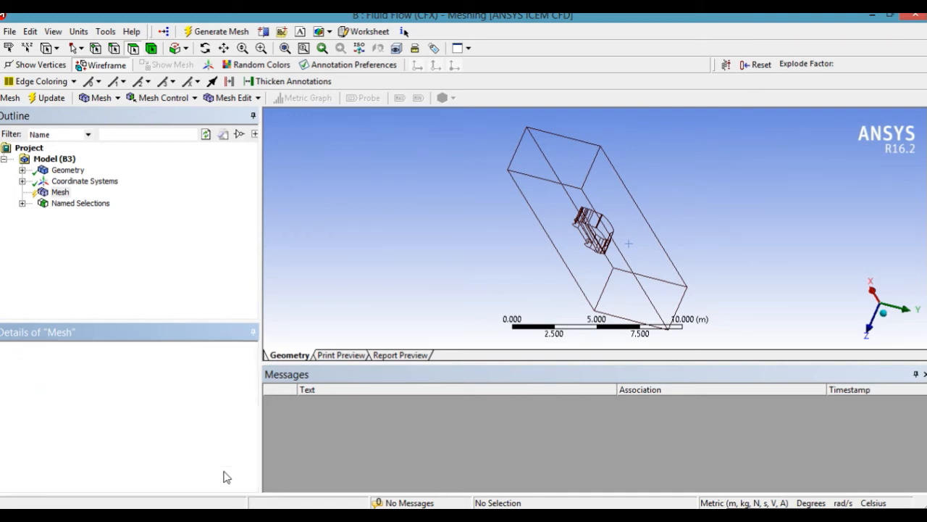
scroll(258, 380, "down", 5)
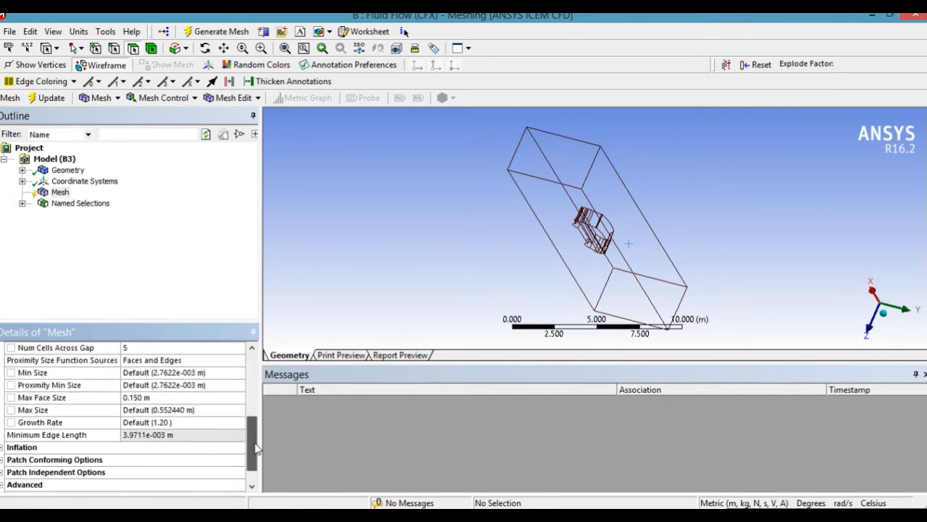
left_click(183, 409)
type("0")
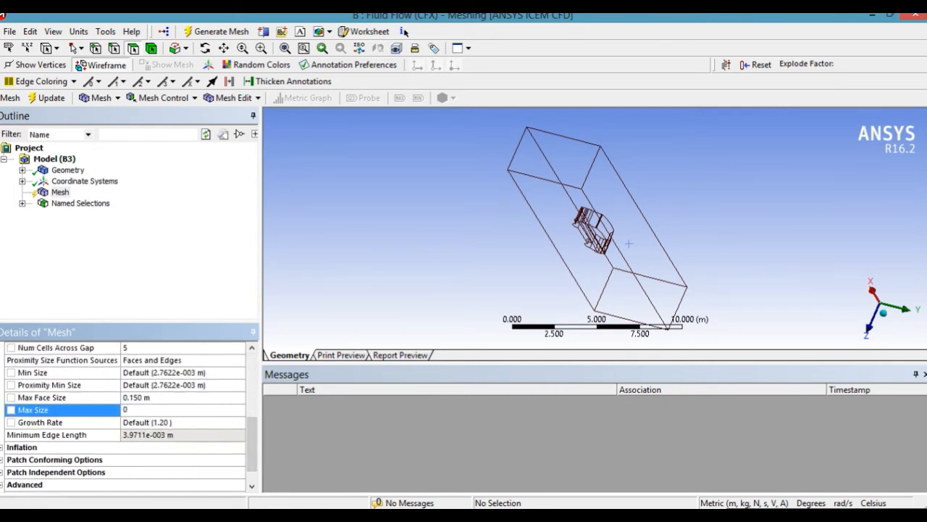
type(".3")
key("Return")
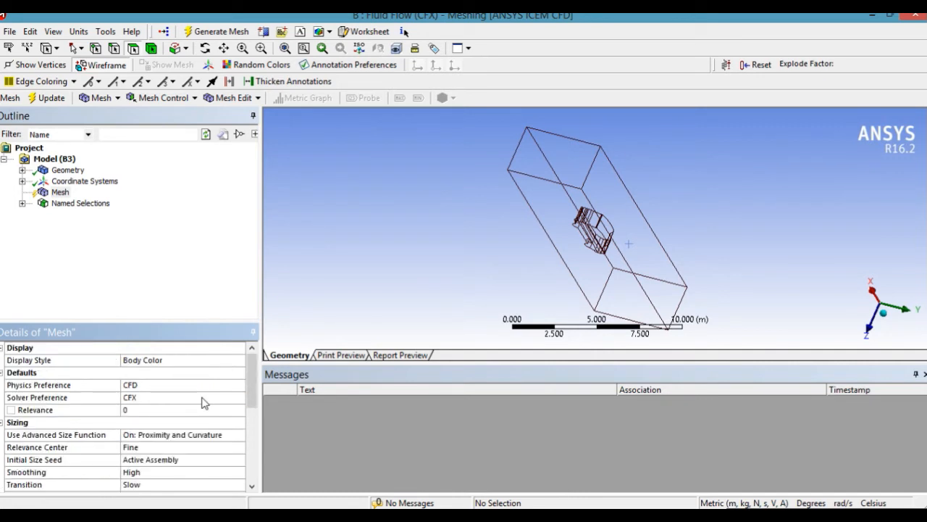
Turn on automatic inflation in the mesh's inflation settings.
scroll(255, 391, "down", 3)
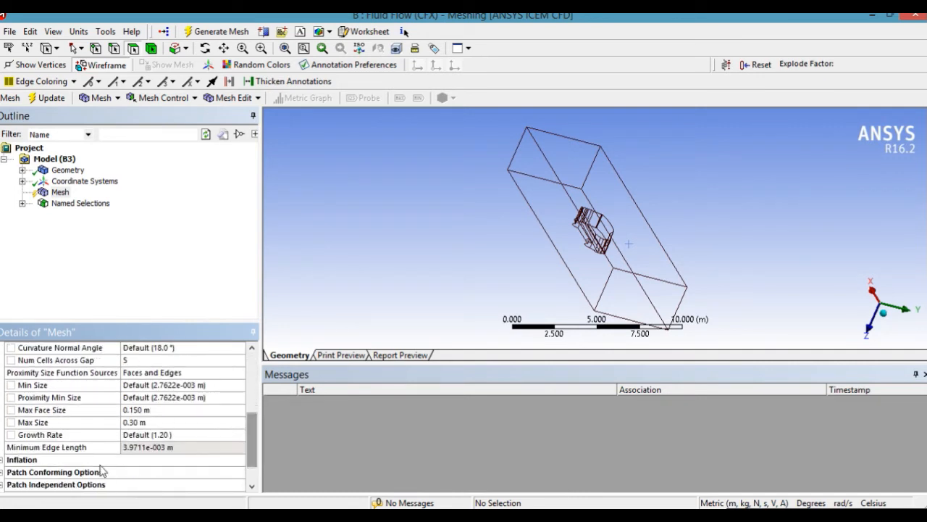
left_click(3, 462)
left_click(2, 461)
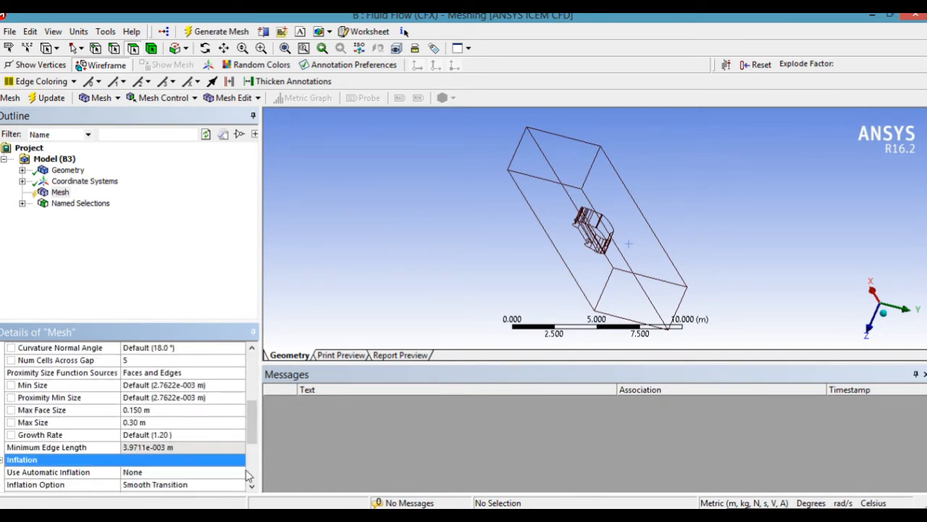
scroll(253, 458, "down", 2)
left_click(239, 422)
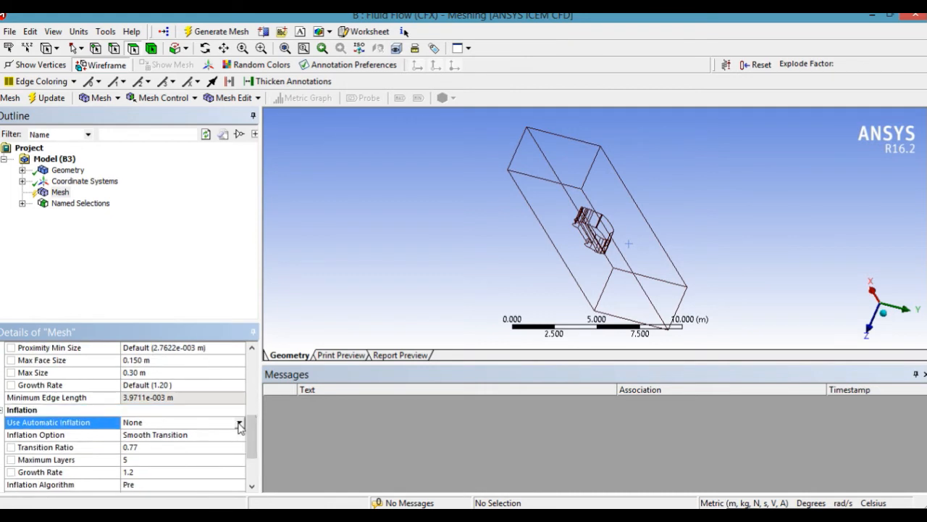
left_click(239, 422)
left_click(212, 442)
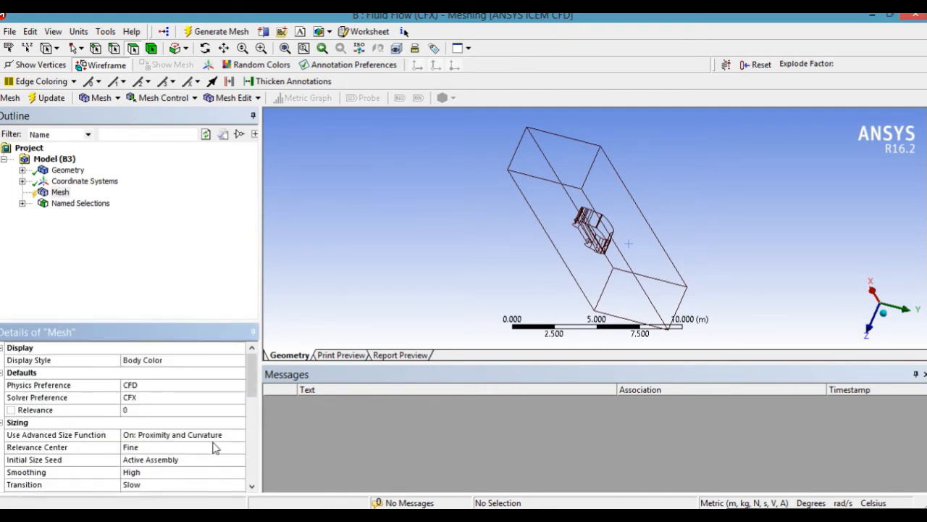
Generate the mesh of the enclosure fluid and update it for the project.
left_click_drag(249, 394, 258, 371)
left_click(245, 32)
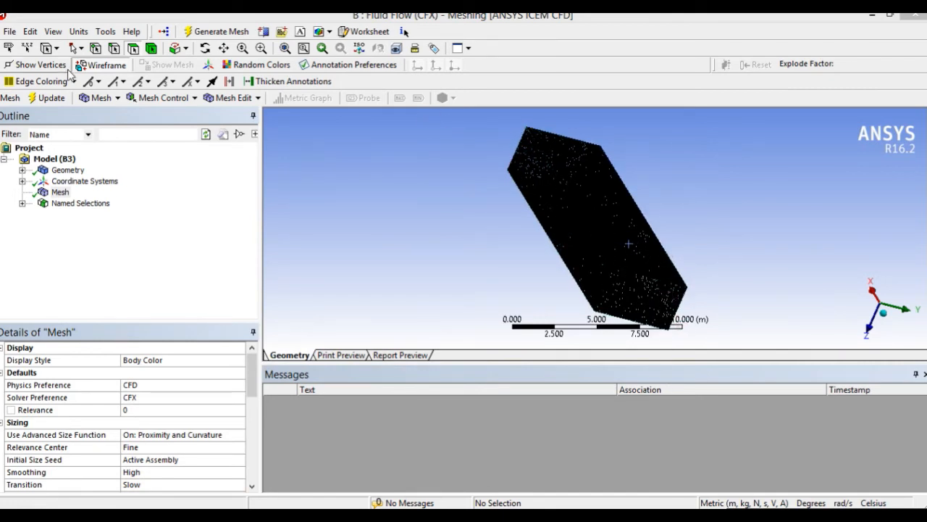
left_click(52, 98)
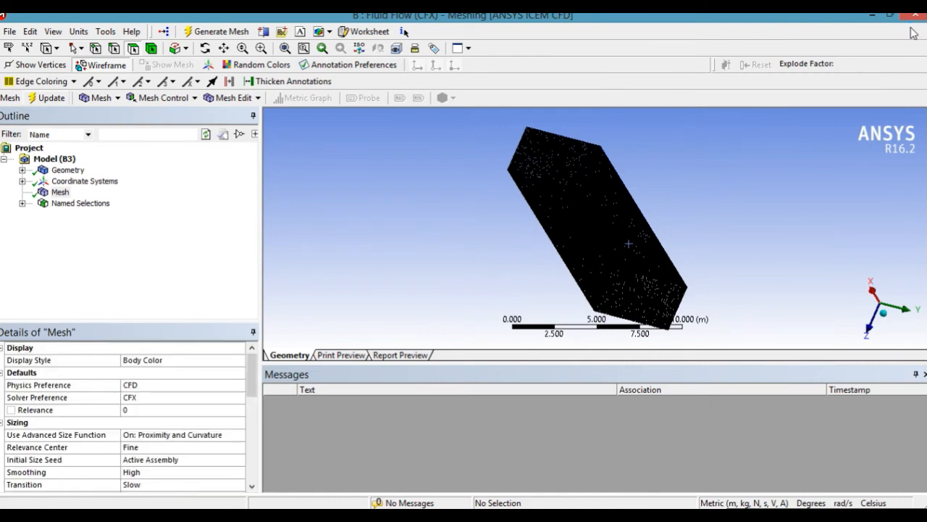
Close the Meshing window and open the Setup of Fluid Flow (CFX) system B in a maximized CFX-Pre.
left_click(913, 21)
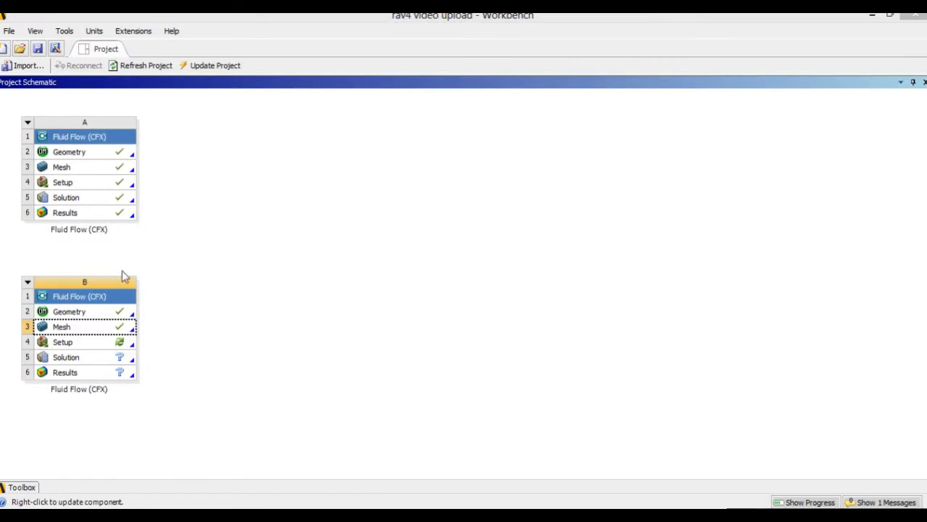
double_click(108, 342)
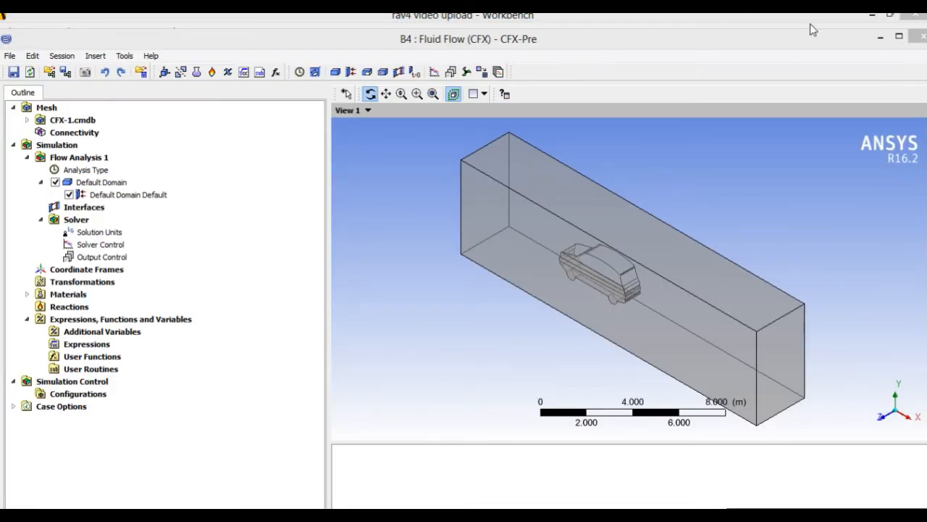
left_click(897, 36)
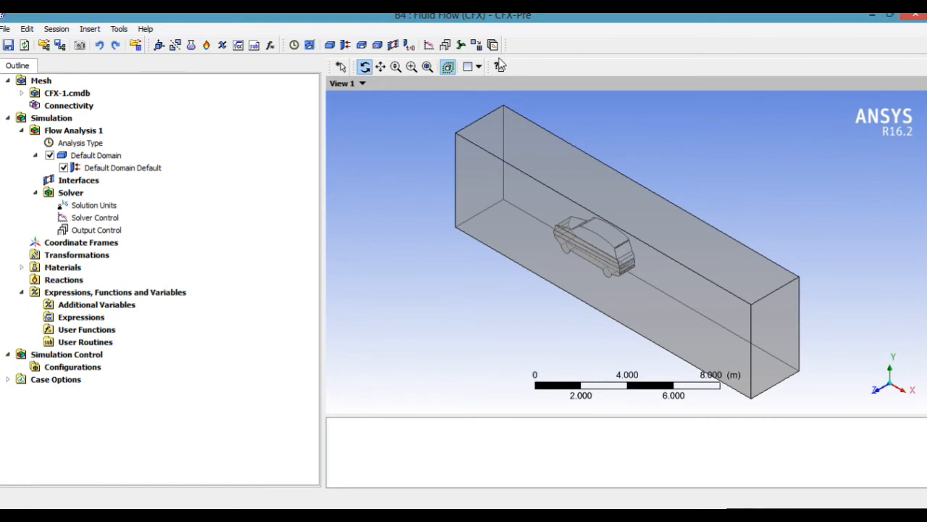
Set the Default Domain's heat transfer option to None and its turbulence model to k-Omega.
double_click(113, 156)
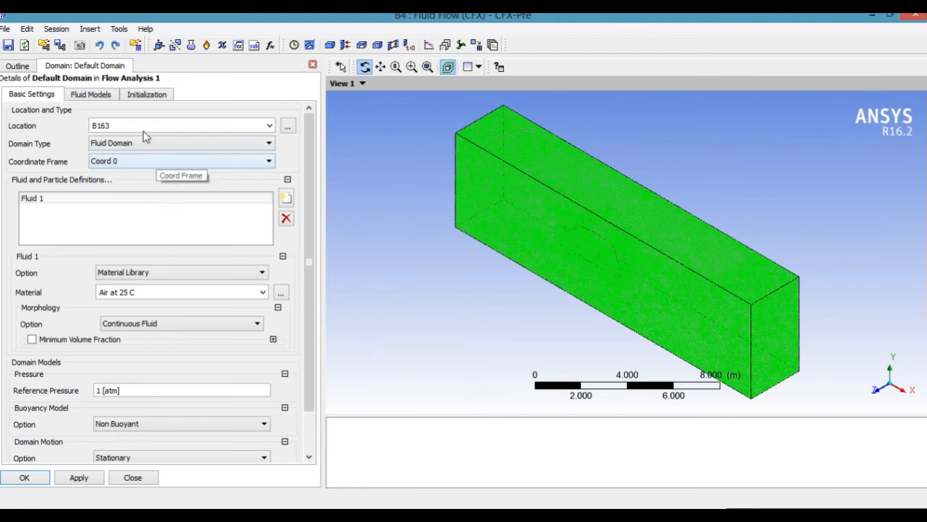
left_click(91, 95)
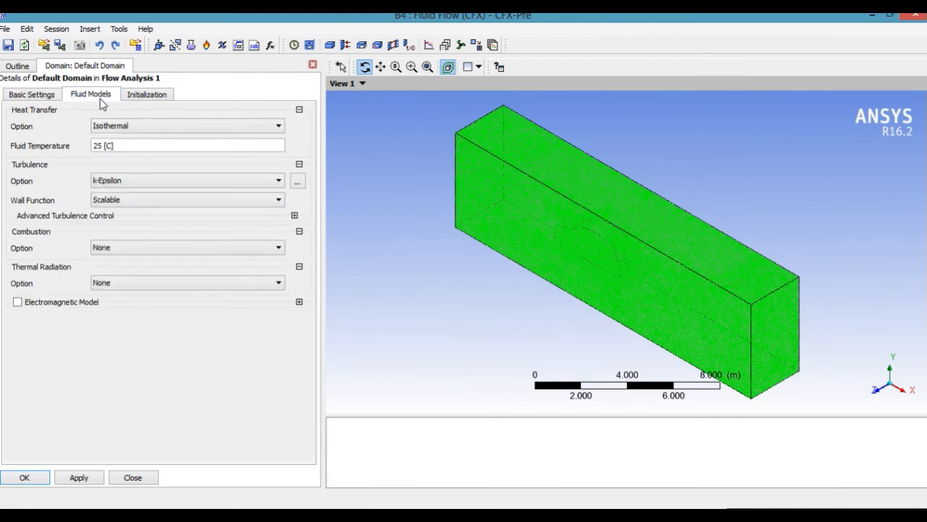
left_click(139, 128)
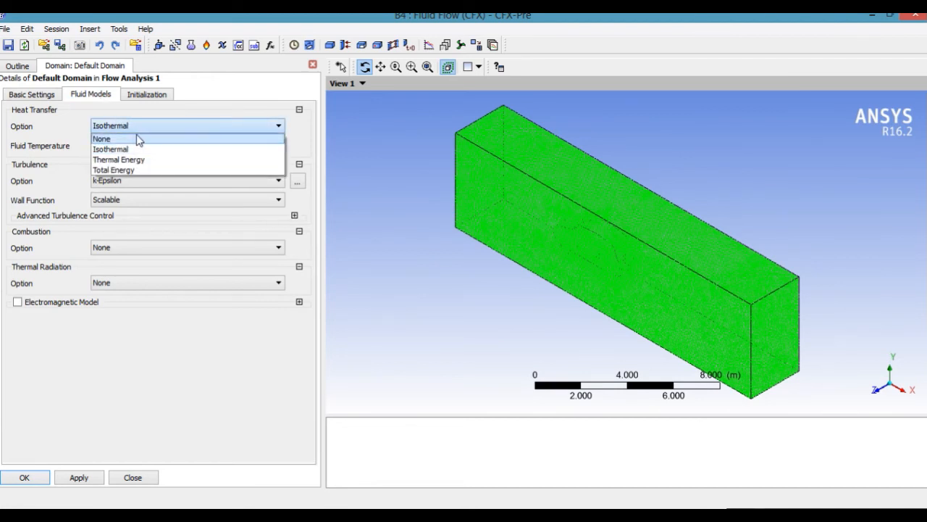
left_click(138, 139)
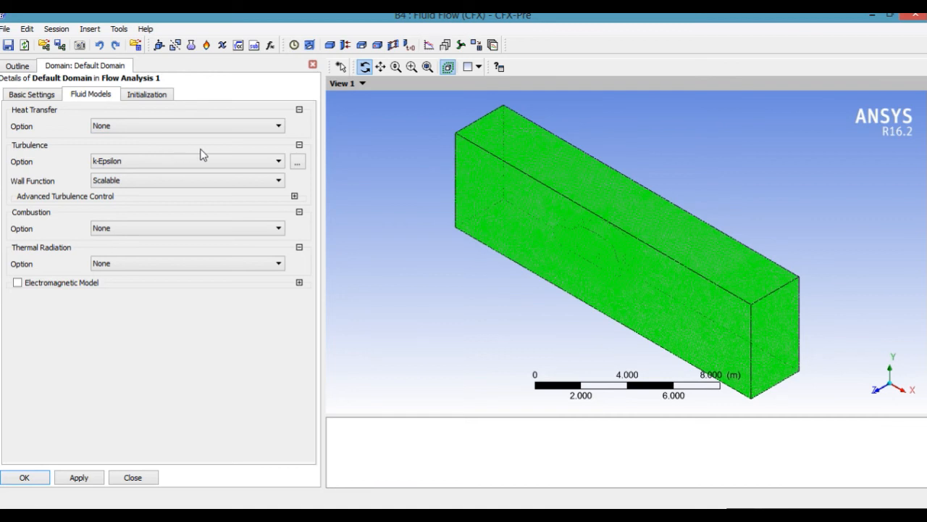
left_click(296, 164)
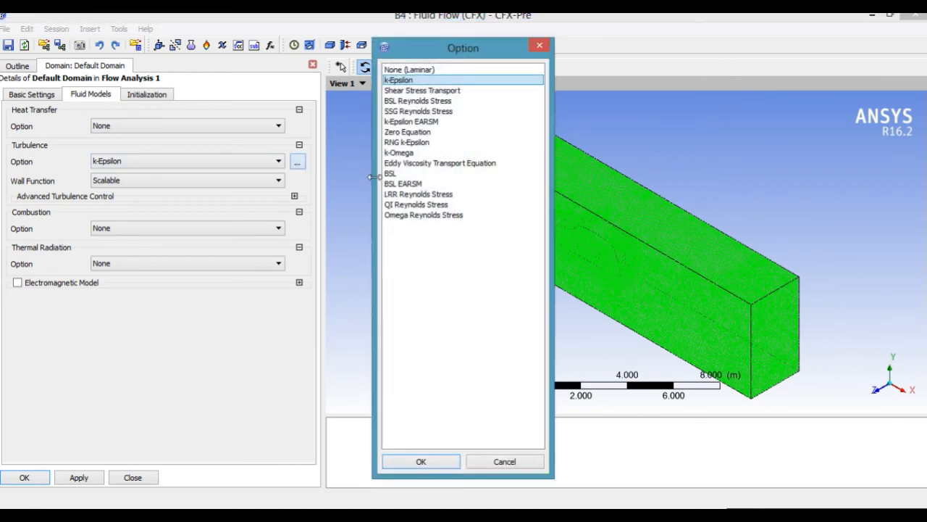
left_click(431, 154)
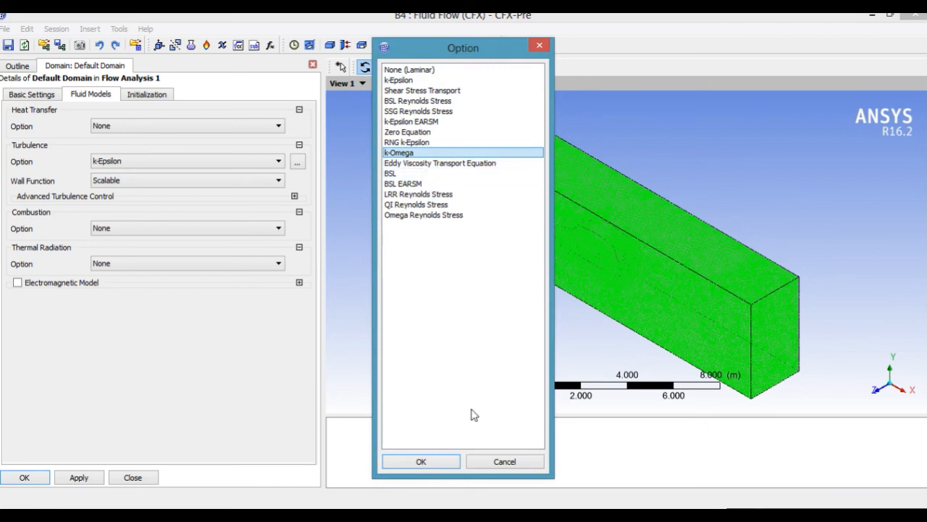
left_click(437, 463)
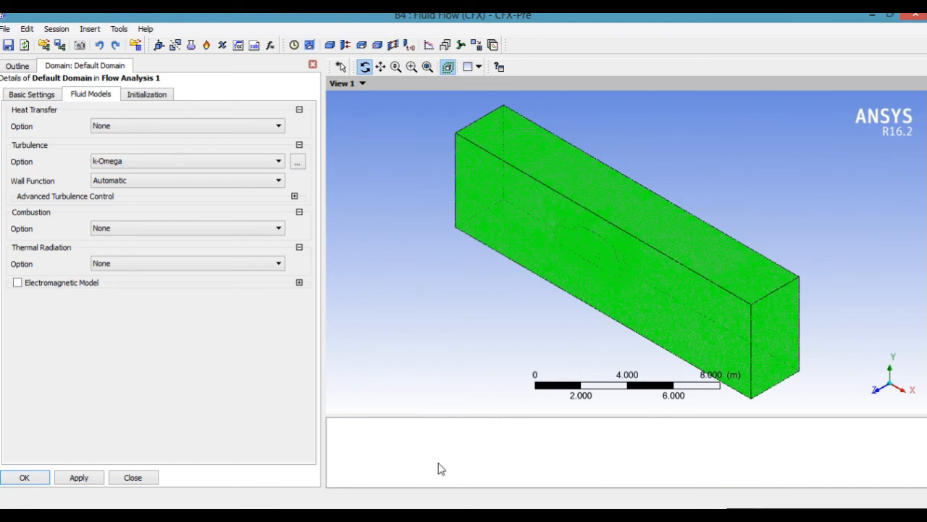
left_click(40, 478)
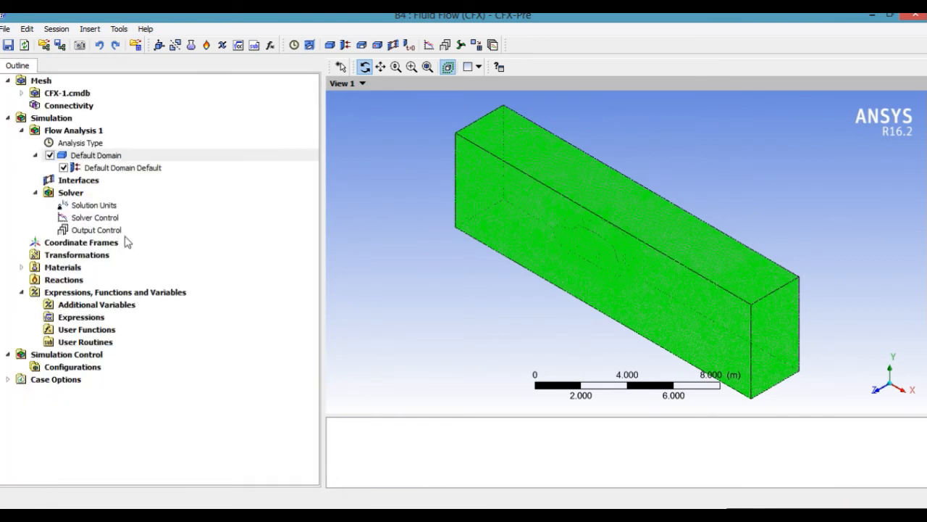
Insert a boundary named inlet in the Default Domain.
right_click(99, 155)
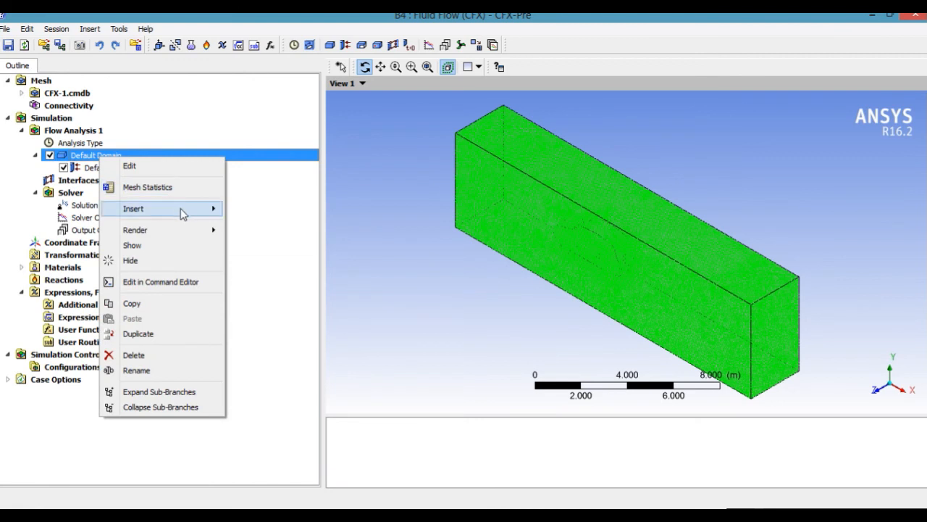
mouse_move(182, 211)
left_click(228, 209)
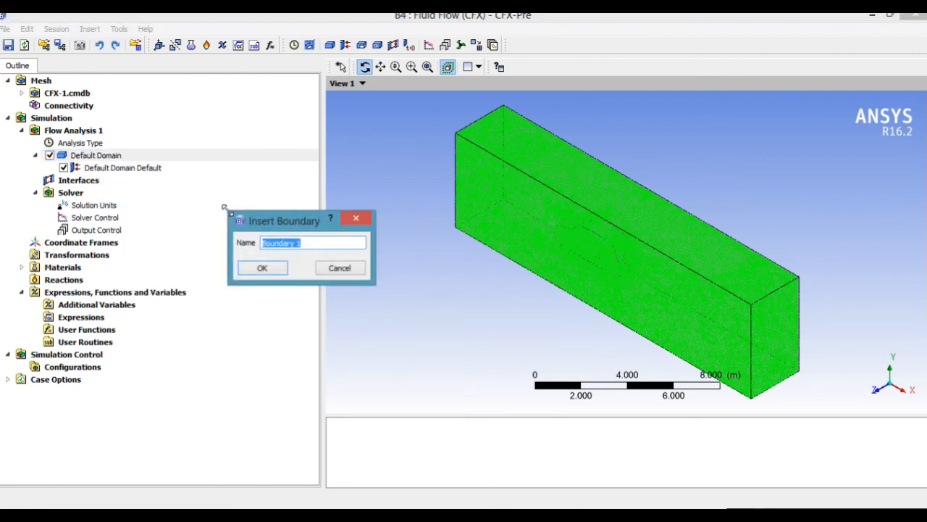
type("inlet")
left_click(265, 270)
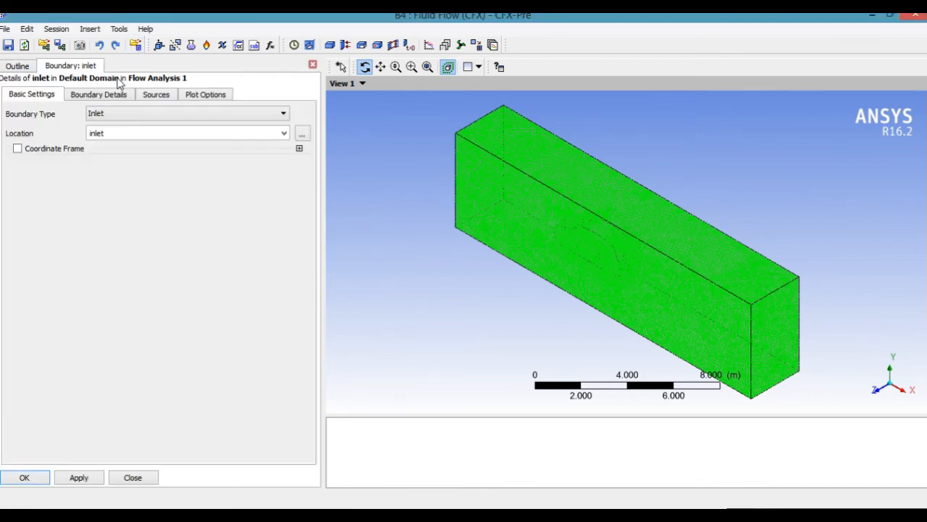
Set the inlet boundary's normal speed to 40 mile hr^-1.
left_click(117, 95)
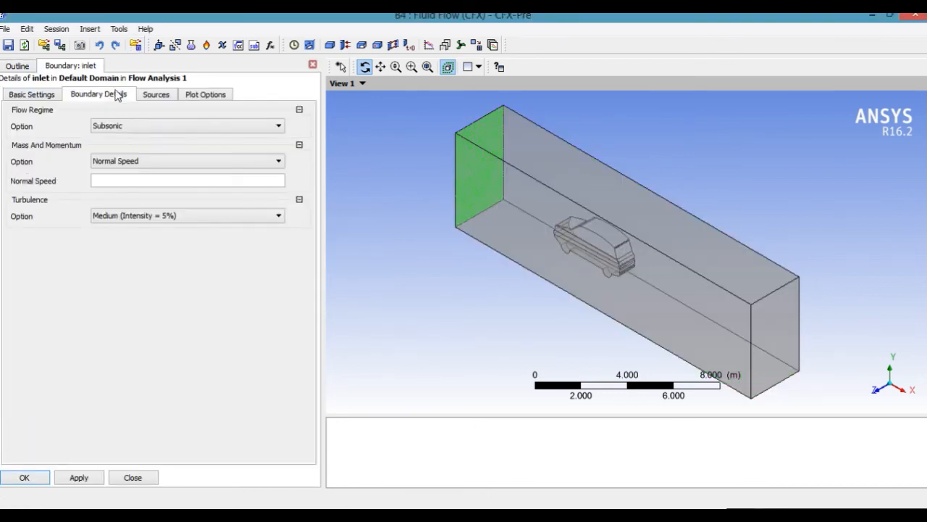
left_click(191, 181)
left_click(243, 180)
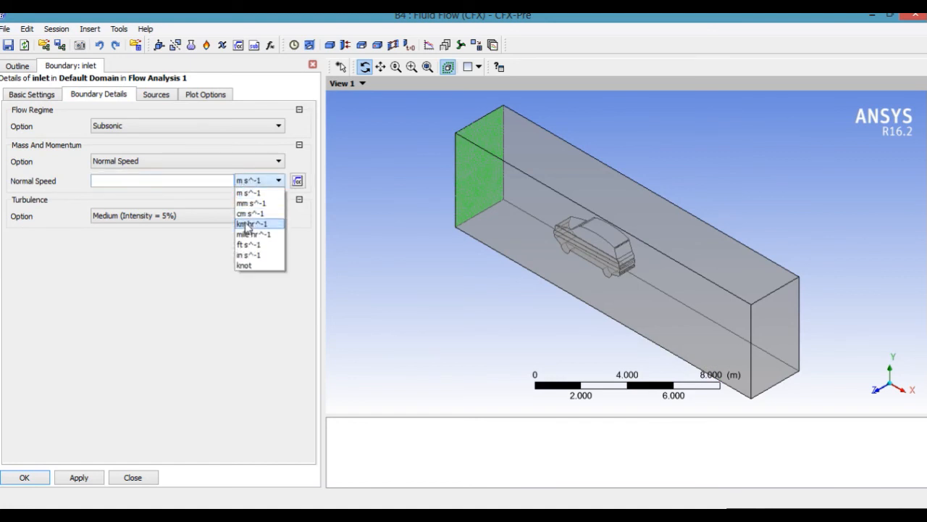
left_click(249, 234)
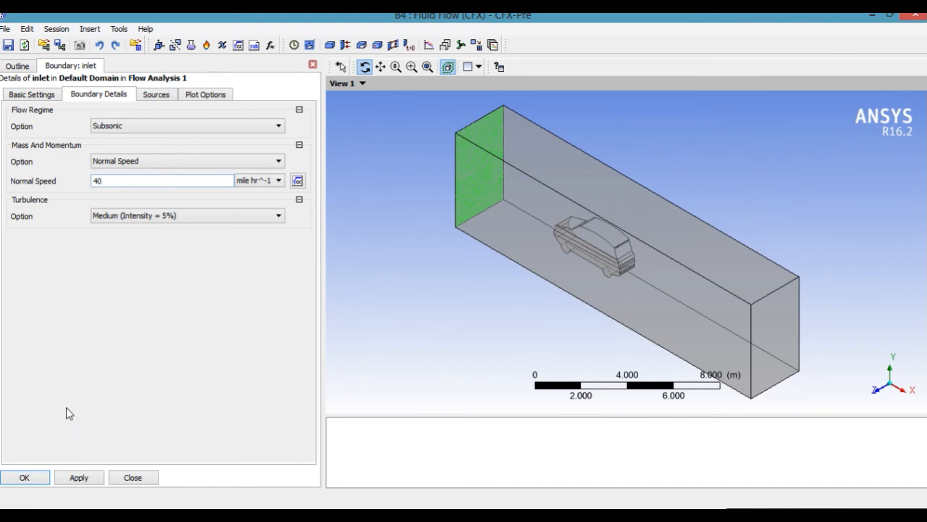
left_click(31, 478)
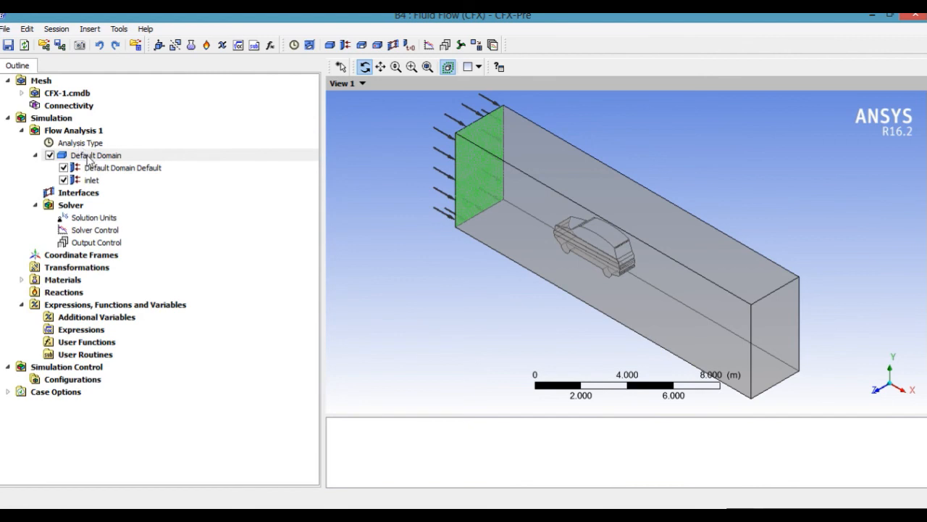
Insert a boundary named symmetry_road in the Default Domain, of type Symmetry and located on symmetry_road.
right_click(88, 158)
mouse_move(172, 208)
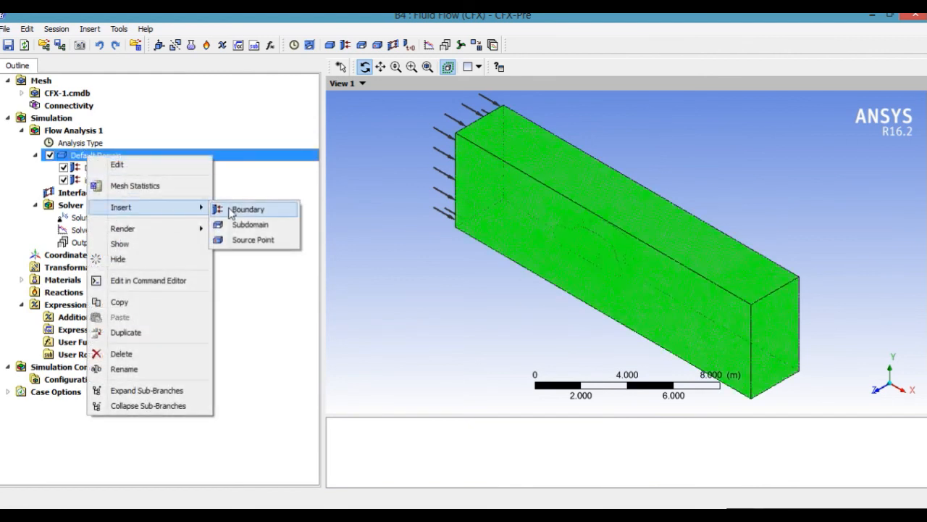
left_click(242, 209)
type("symmetry_road")
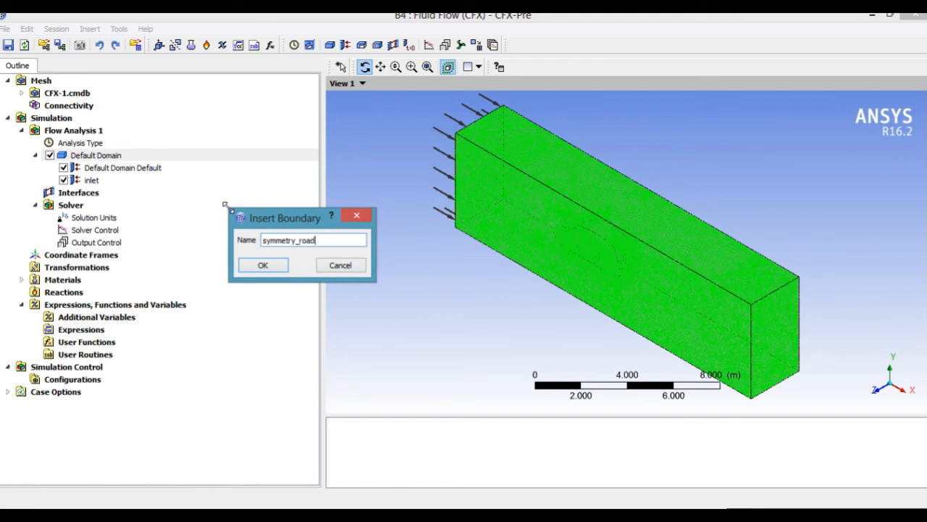
left_click(261, 265)
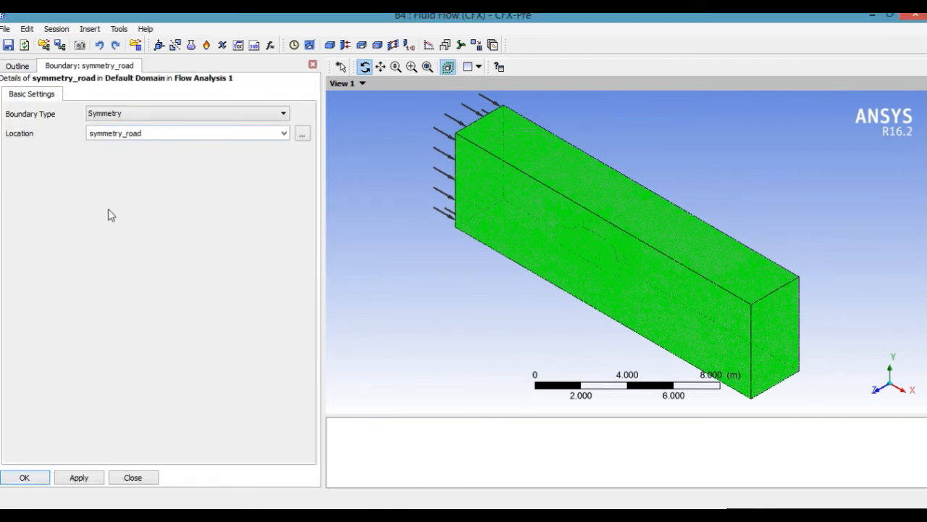
left_click(40, 483)
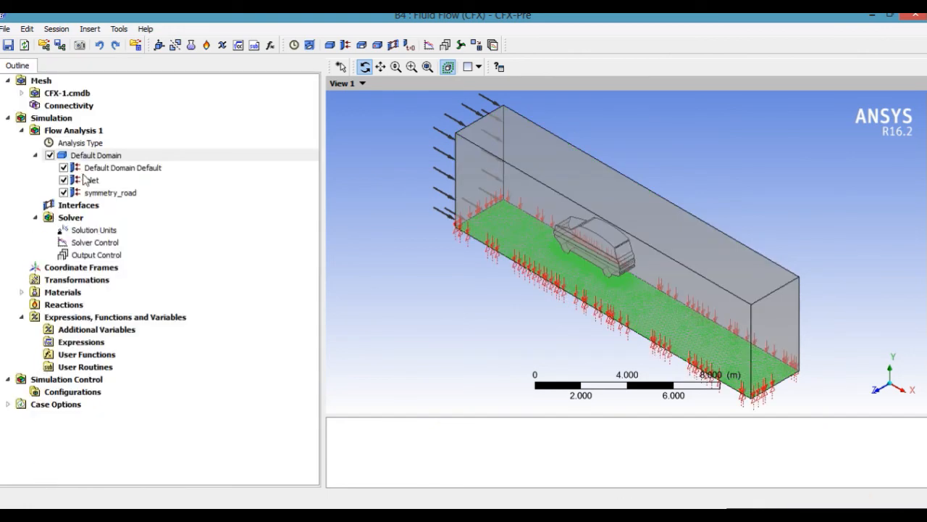
Insert a boundary named symmetry in the Default Domain, of type Symmetry and located on the symmetry region.
right_click(91, 161)
mouse_move(163, 212)
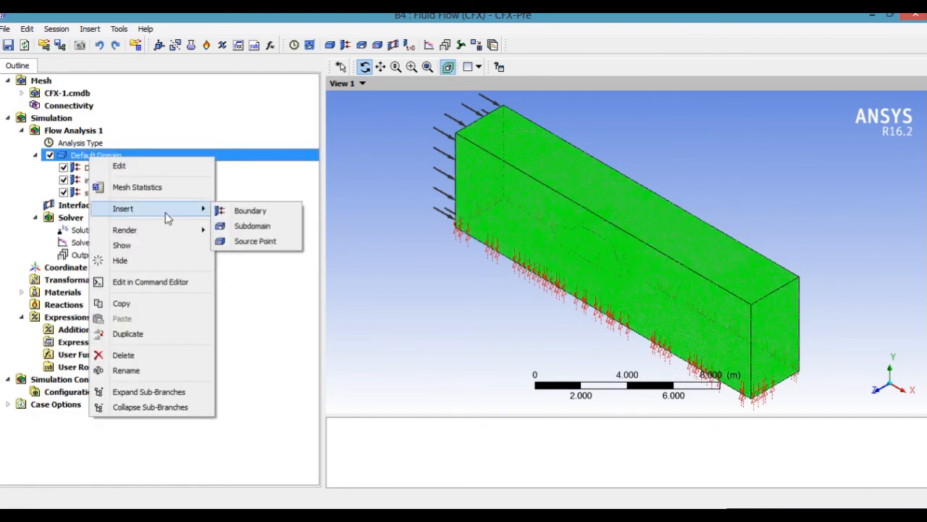
left_click(239, 211)
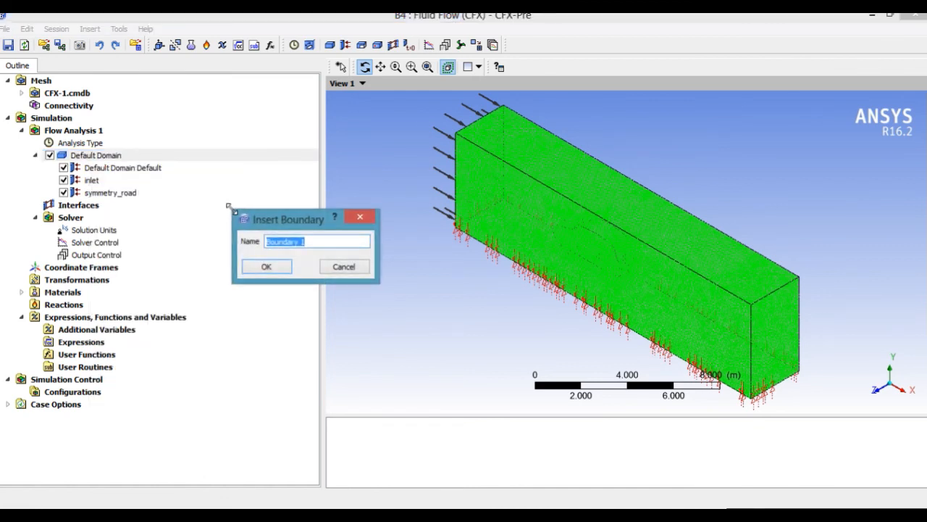
type("symmetry")
left_click(267, 268)
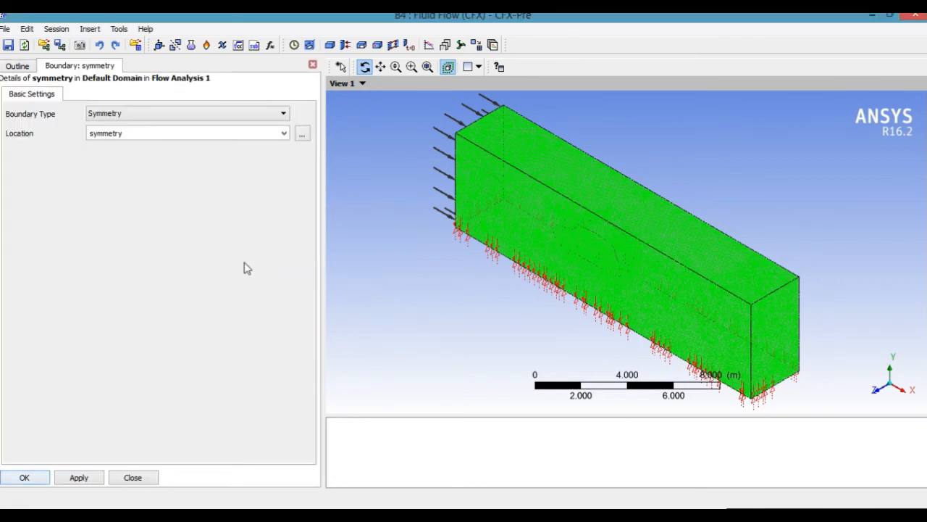
left_click(40, 480)
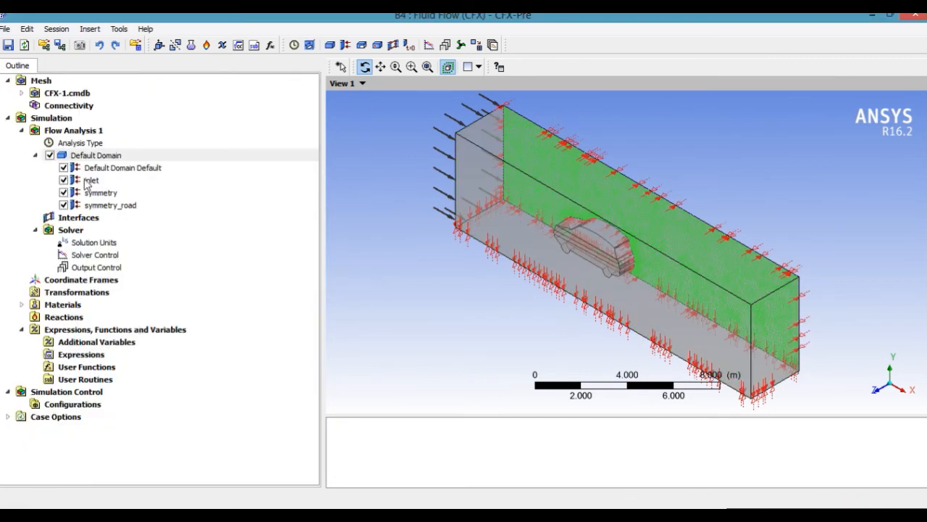
Insert a boundary named opening in the Default Domain with a relative pressure of 0 Pa.
right_click(92, 159)
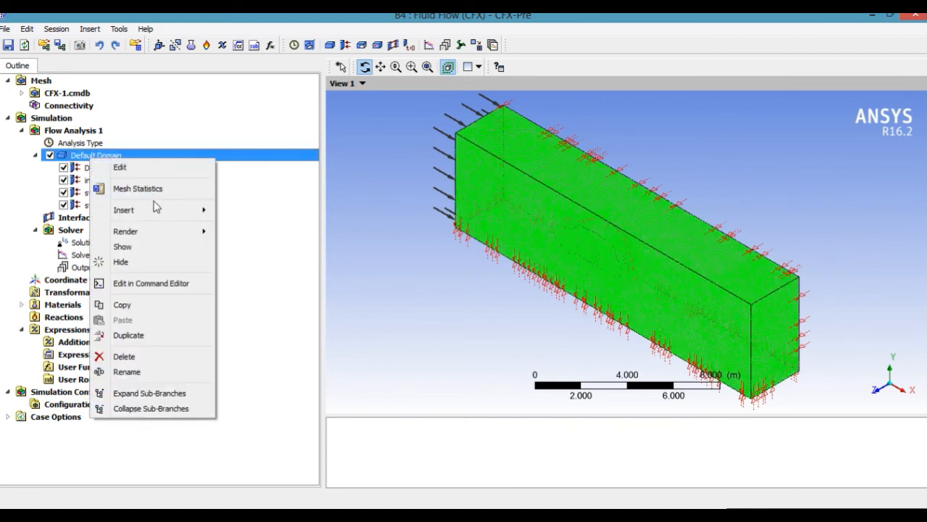
mouse_move(158, 210)
left_click(223, 212)
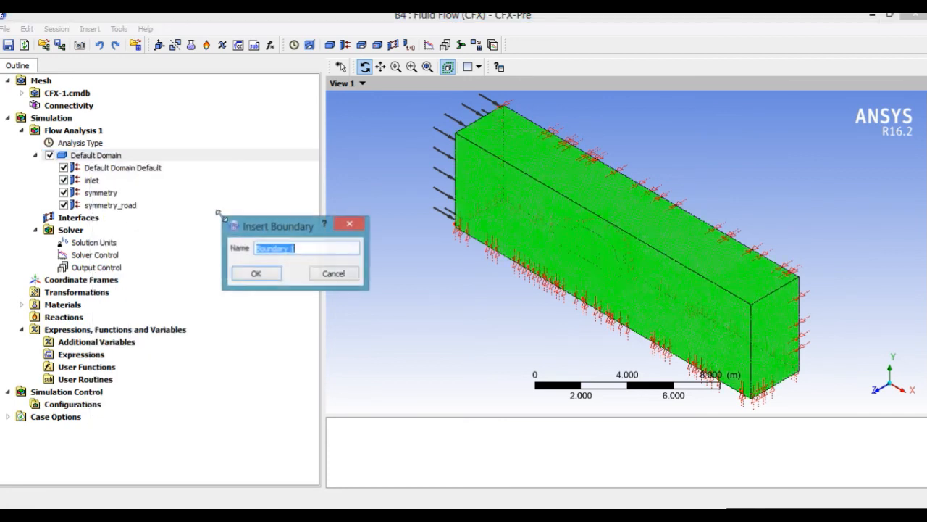
type("opening")
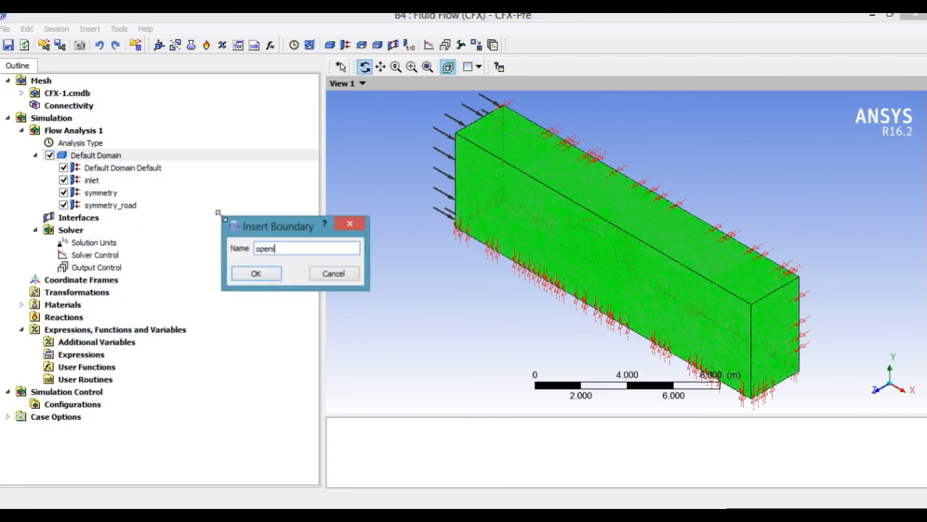
left_click(256, 274)
left_click(129, 97)
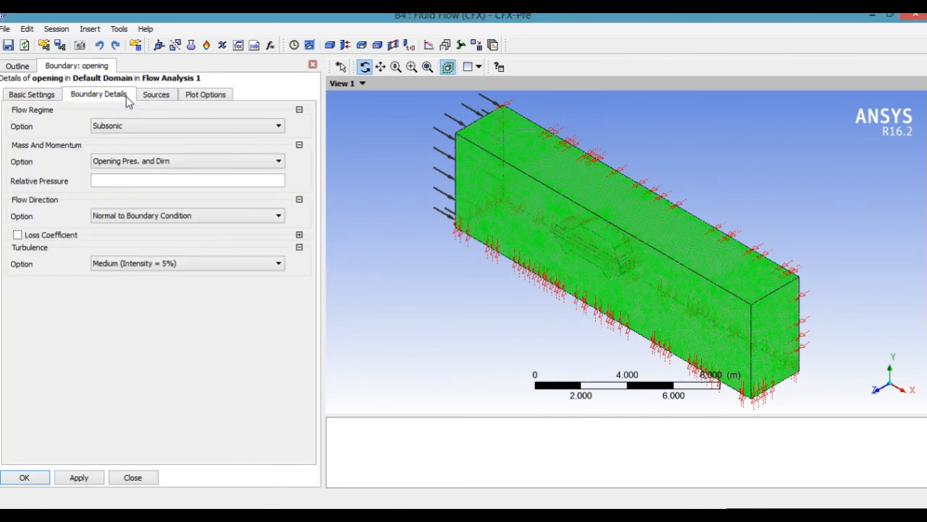
left_click(146, 183)
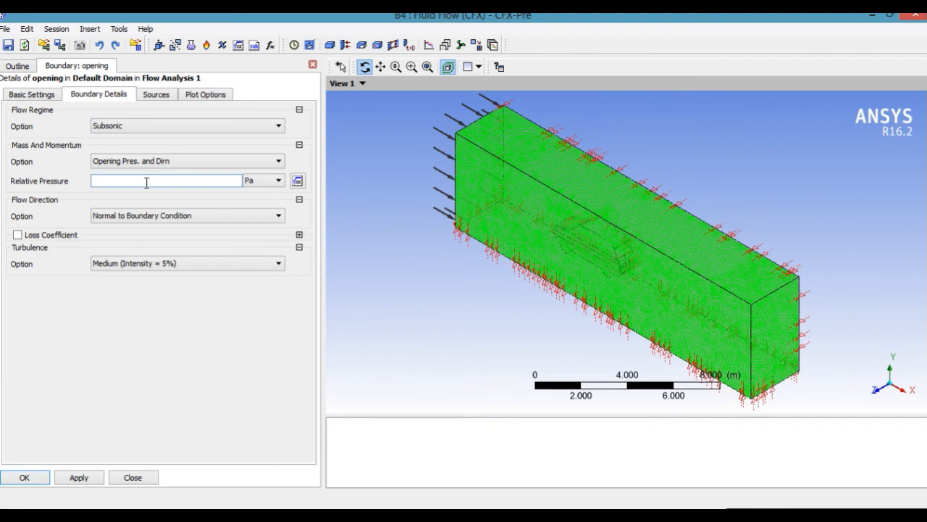
left_click(26, 476)
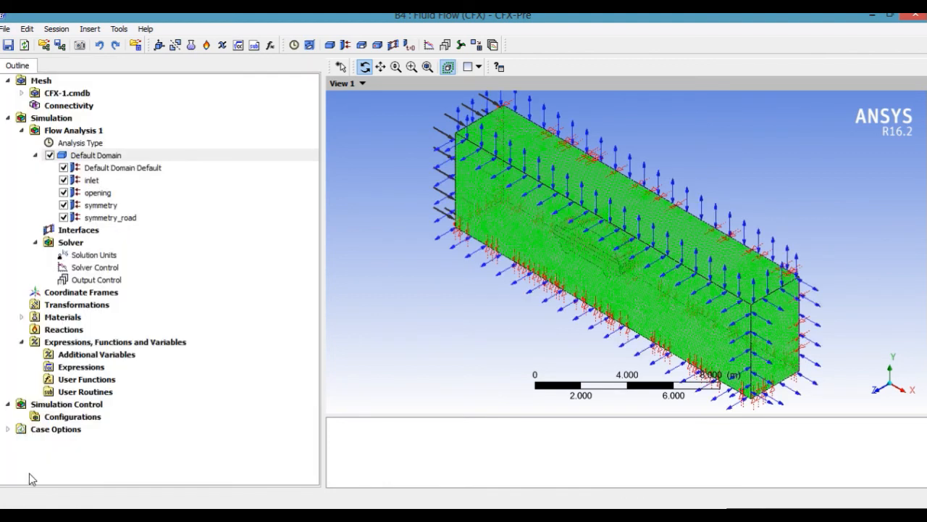
Set the Solver Control's maximum iterations to 500 and its timescale factor to 10.
left_click(102, 269)
double_click(104, 268)
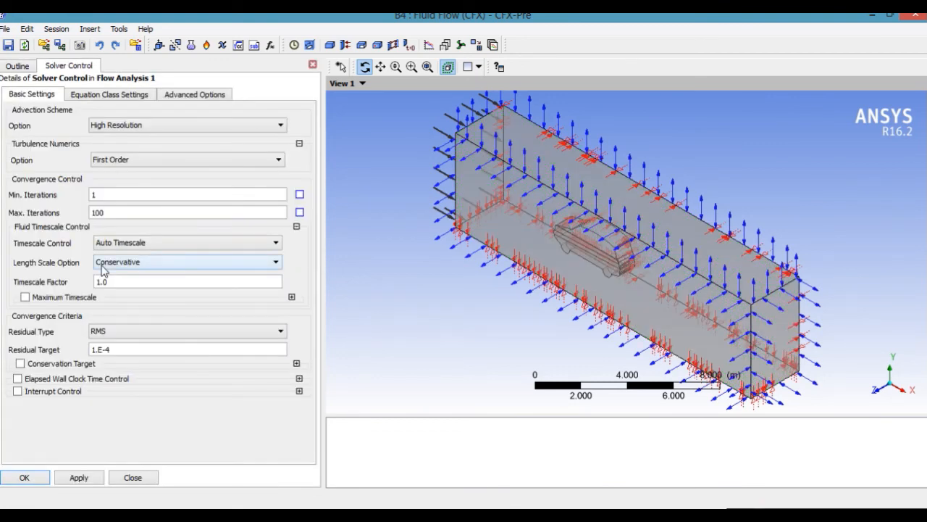
double_click(126, 210)
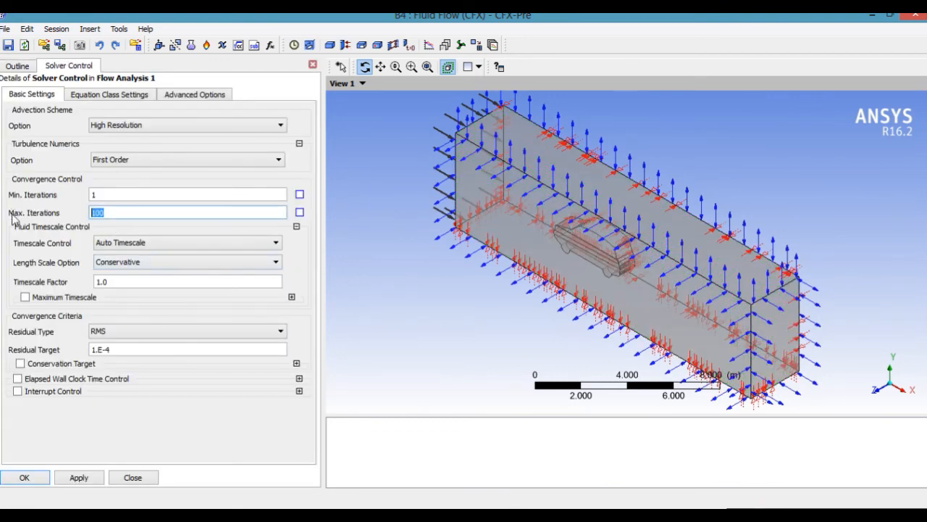
type("5")
double_click(121, 282)
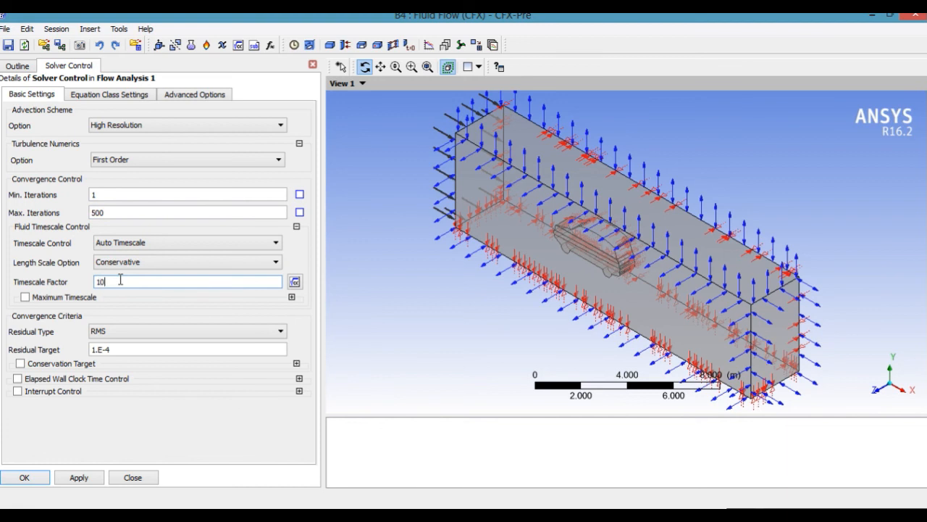
type("10")
left_click(156, 302)
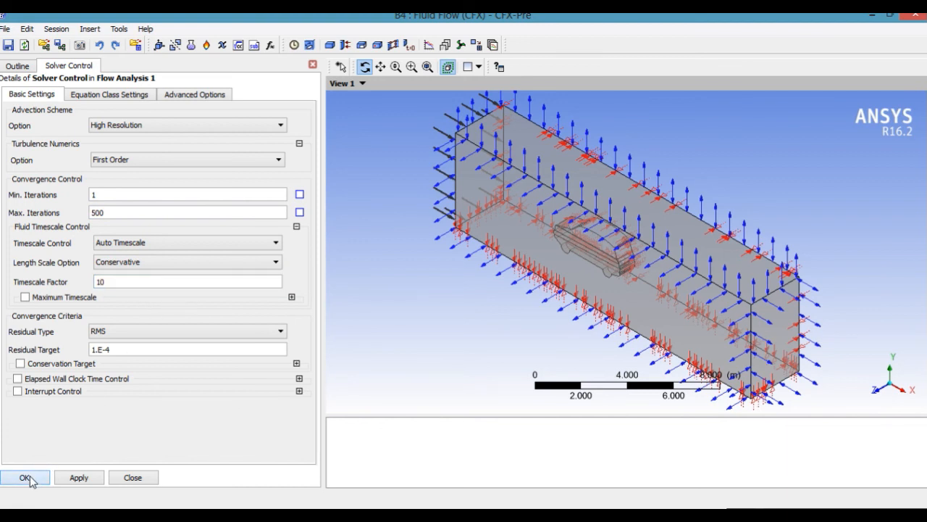